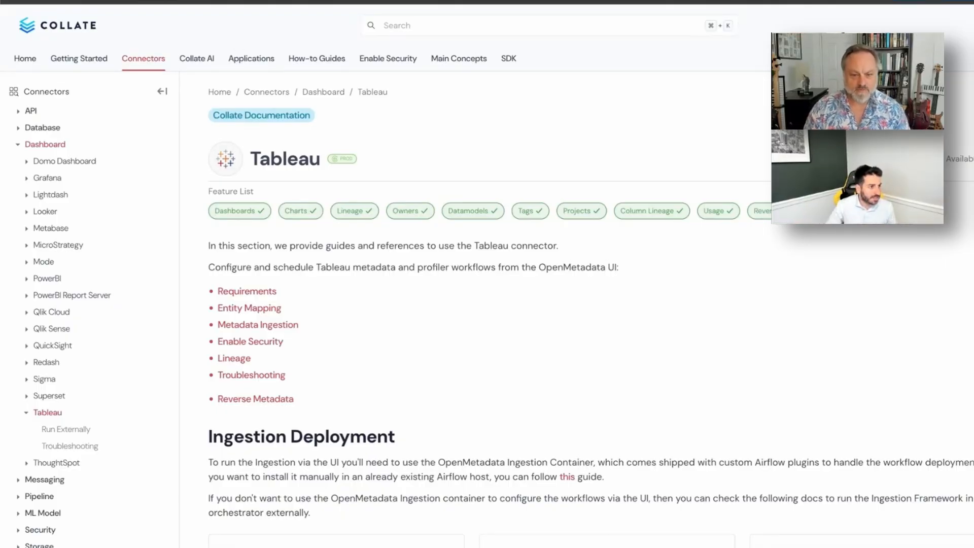
- Switch to the Tableau Cloud tab listing the site's top-level projects
{"action": "key", "text": "ctrl+Tab"}
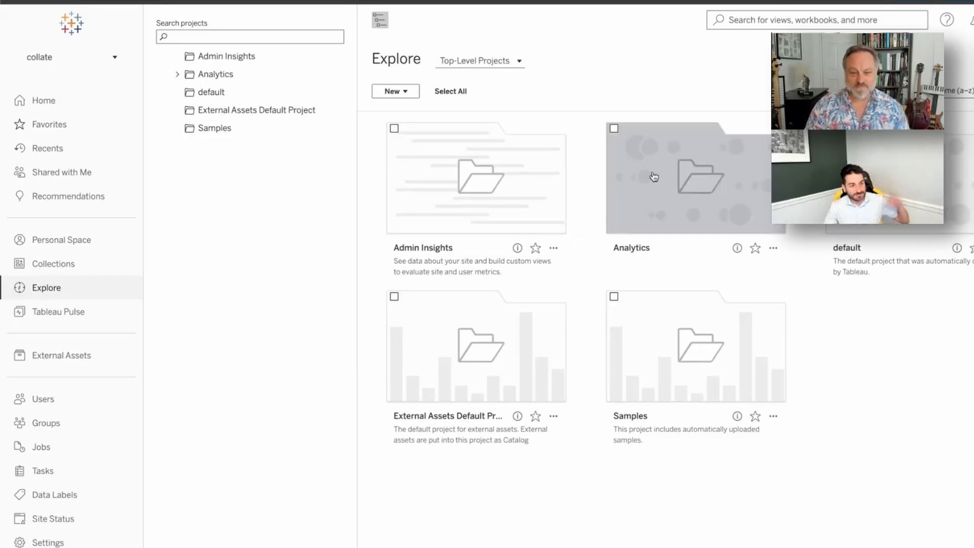
- Browse the Admin Insights project's workbooks and data sources, then return to Collate's home page
{"action": "left_click", "coordinate": [514, 196]}
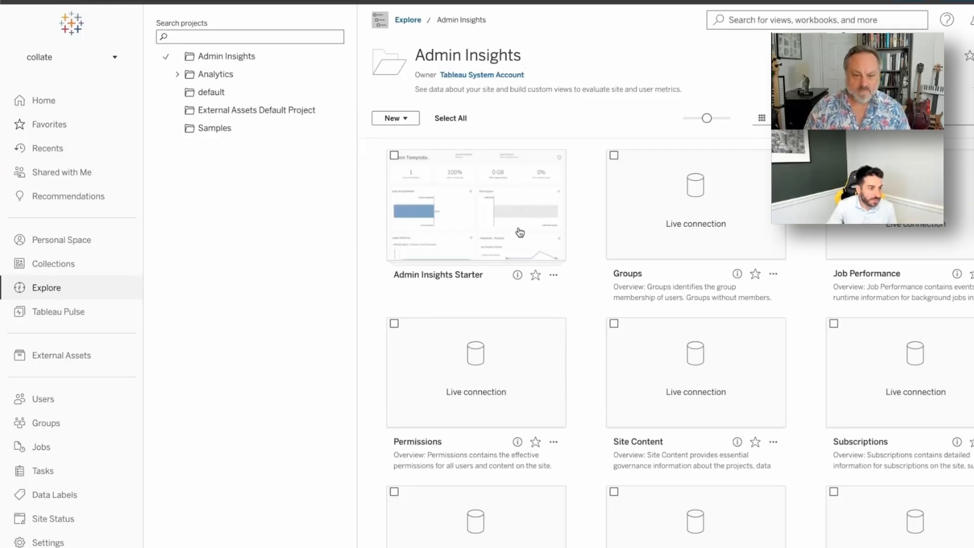
{"action": "scroll", "coordinate": [544, 252], "scroll_direction": "down", "scroll_amount": 5}
{"action": "scroll", "coordinate": [543, 253], "scroll_direction": "up", "scroll_amount": 5}
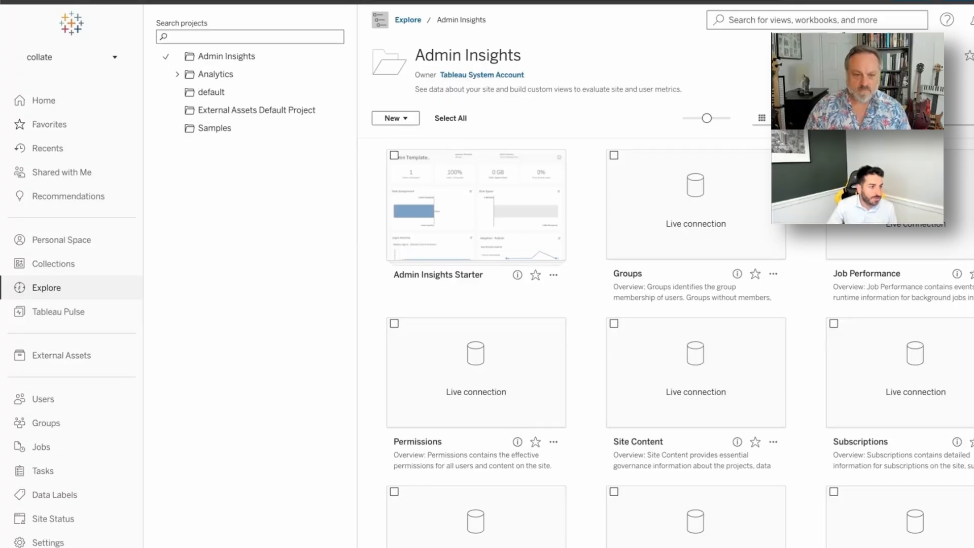
{"action": "left_click", "coordinate": [96, 1]}
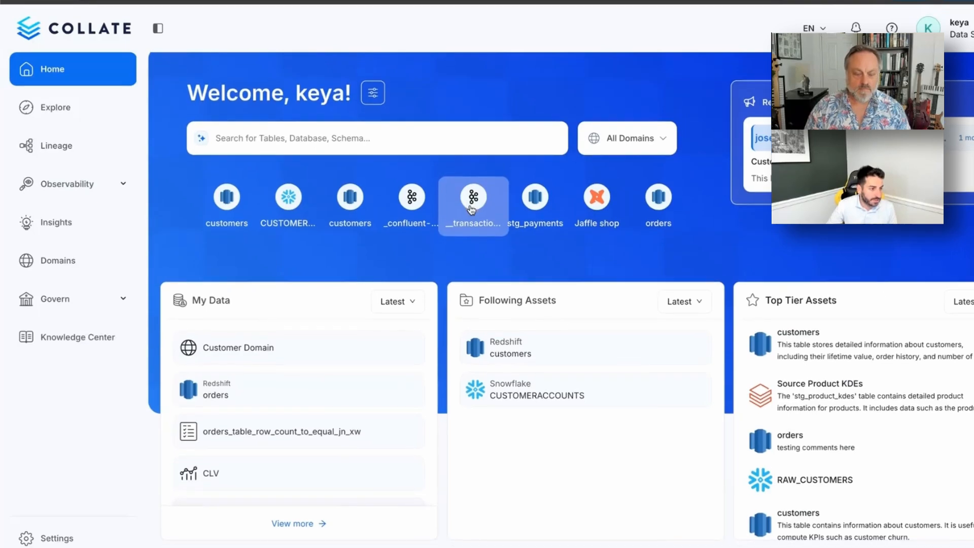
- Add a new dashboard service under Settings > Services > Dashboards with Tableau as the connector
{"action": "left_click", "coordinate": [44, 539]}
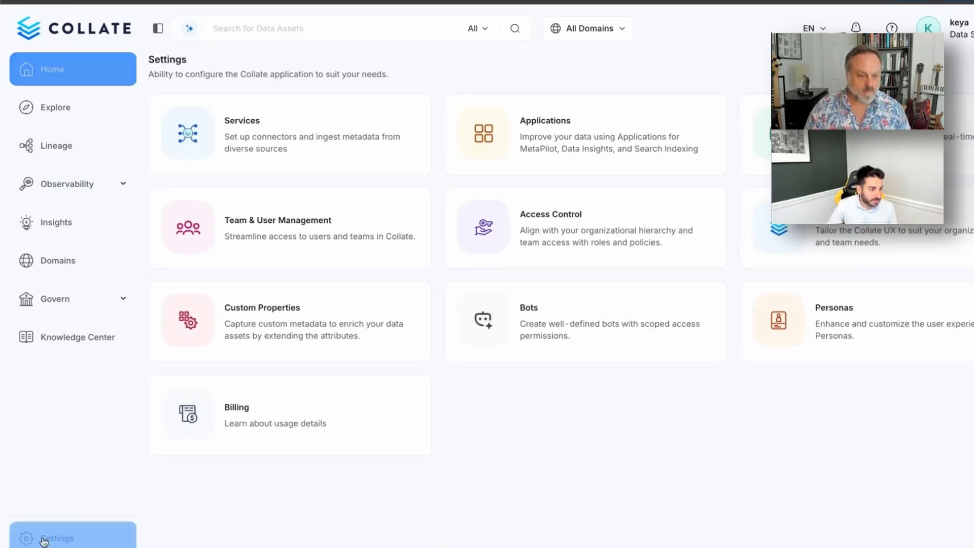
{"action": "left_click", "coordinate": [243, 143]}
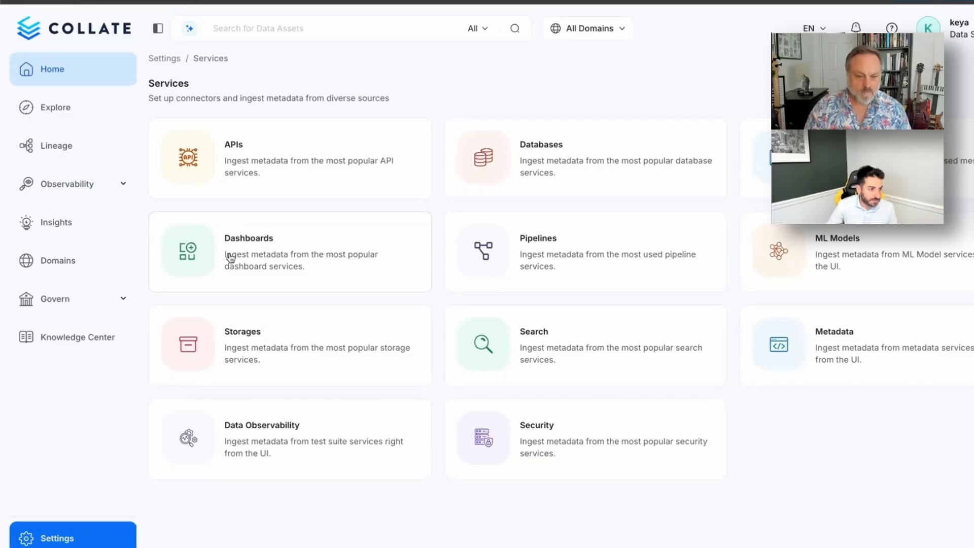
{"action": "left_click", "coordinate": [273, 256]}
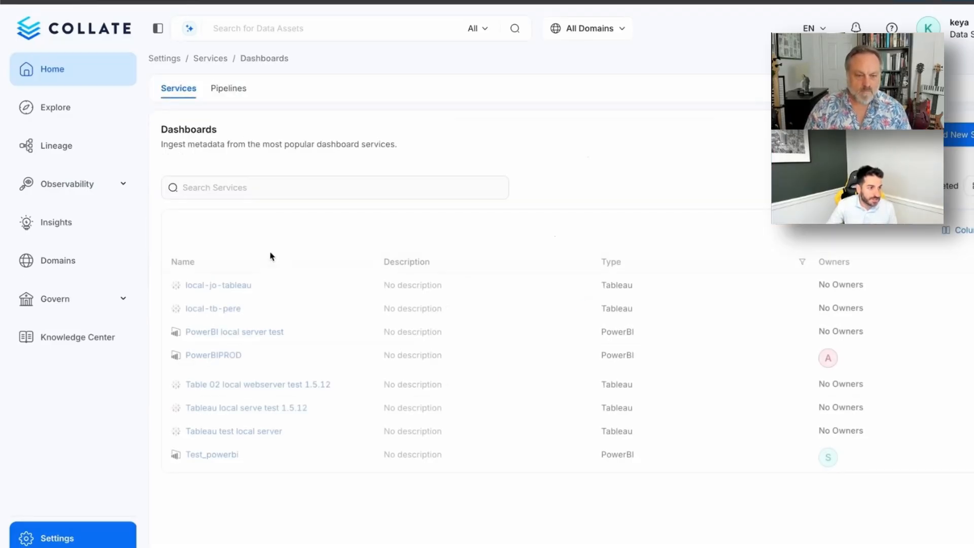
{"action": "left_click", "coordinate": [947, 143]}
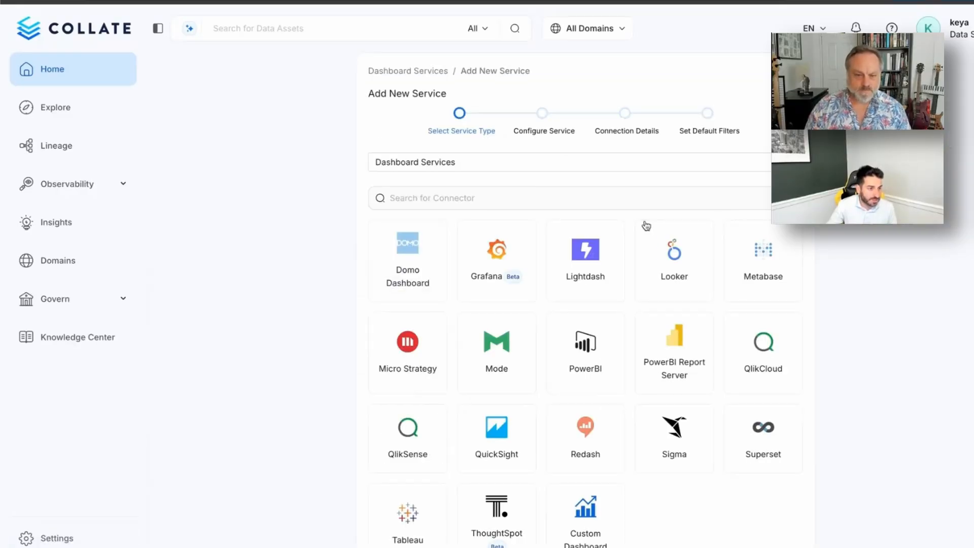
{"action": "left_click", "coordinate": [382, 523]}
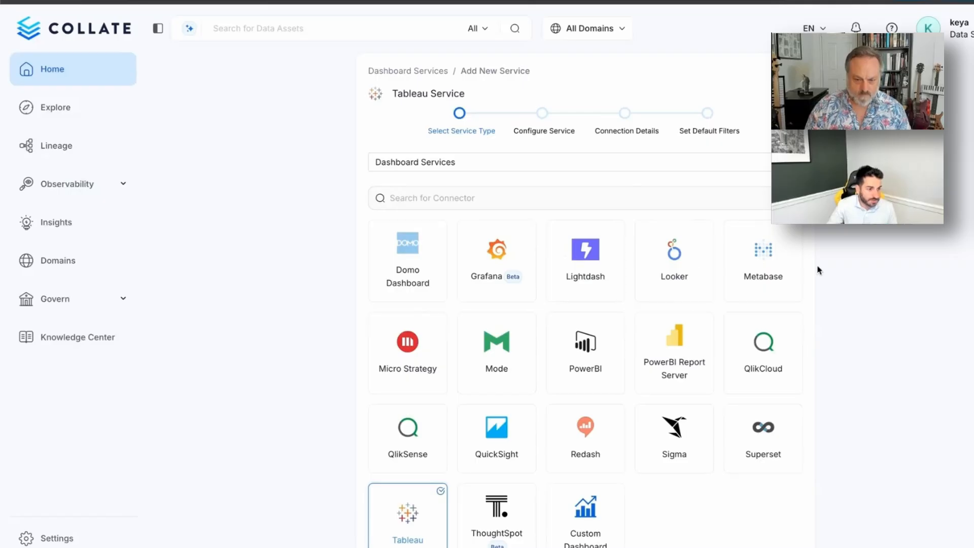
{"action": "scroll", "coordinate": [839, 278], "scroll_direction": "down", "scroll_amount": 1}
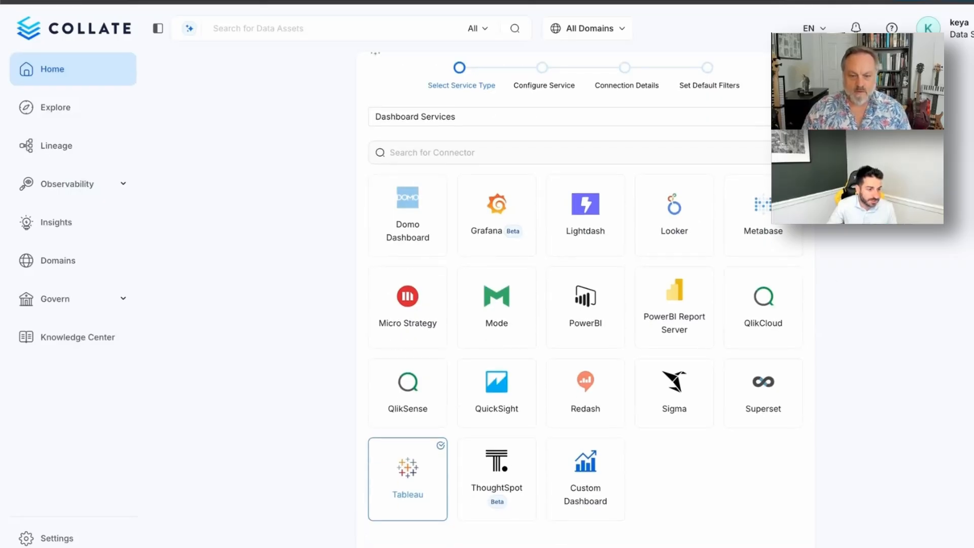
{"action": "left_click", "coordinate": [784, 546]}
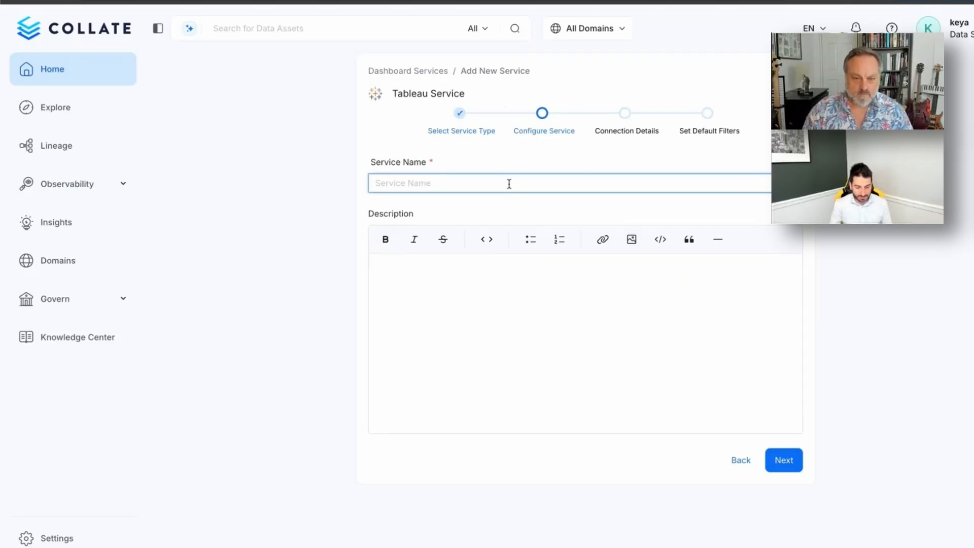
- Name the new service 'Shawn's Tableau Server' and continue to connection details
{"action": "type", "text": "Shawn's Tabl"}
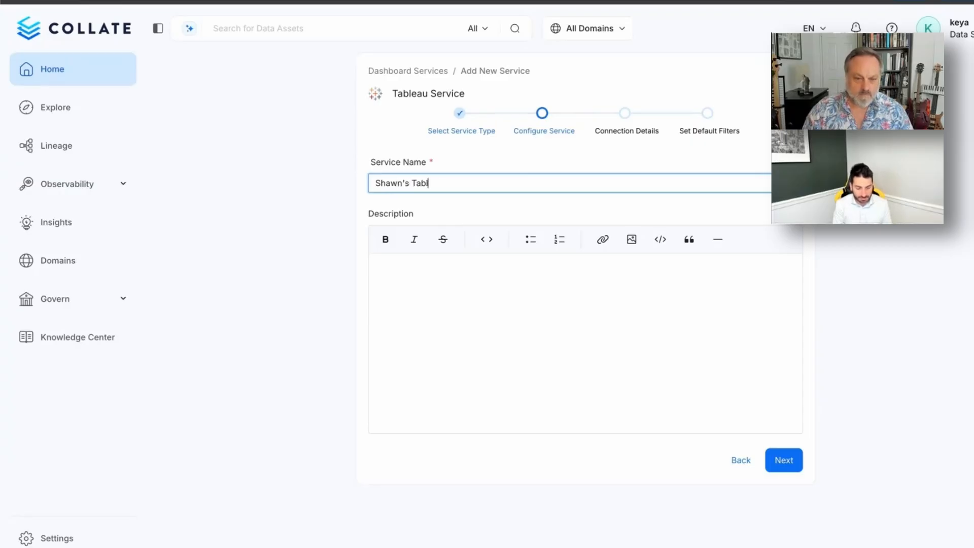
{"action": "type", "text": "eau Server"}
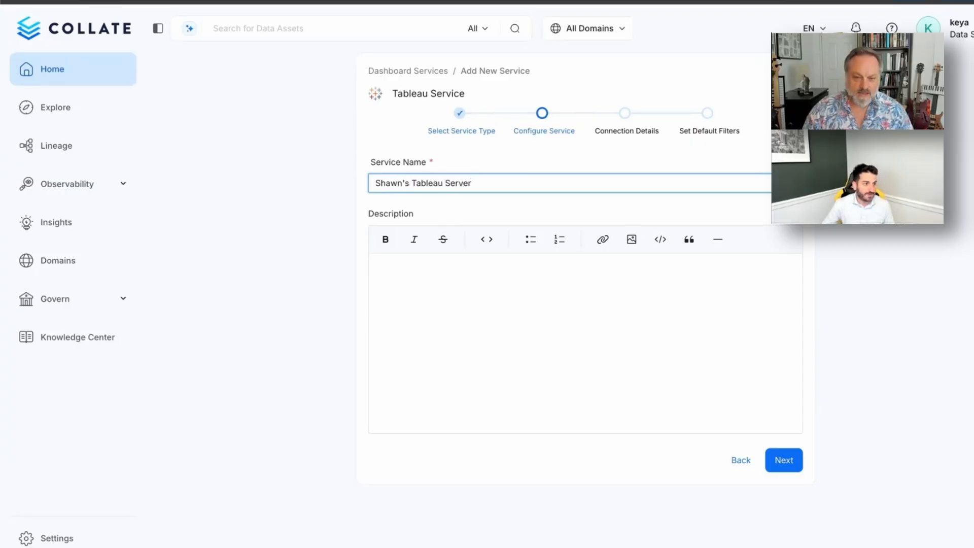
{"action": "left_click", "coordinate": [785, 466]}
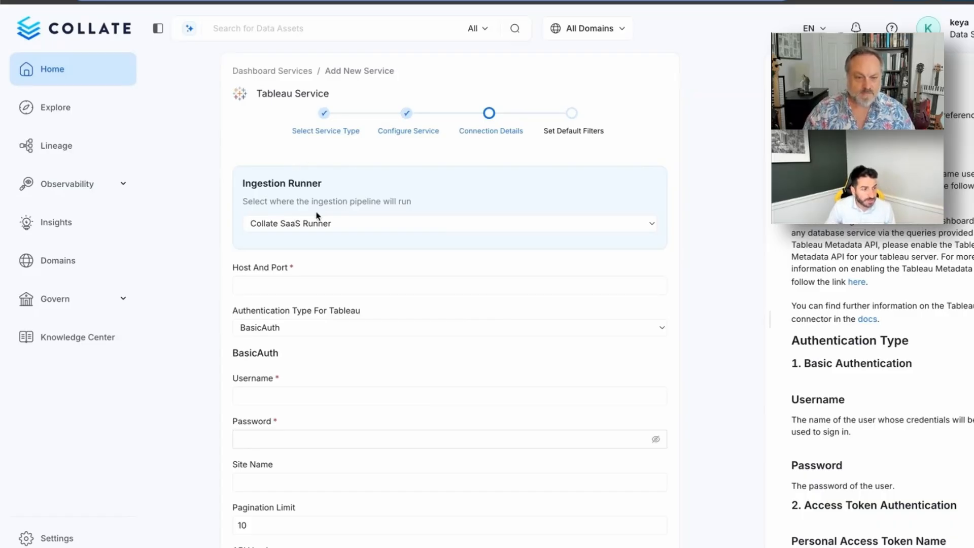
{"action": "left_click", "coordinate": [313, 228]}
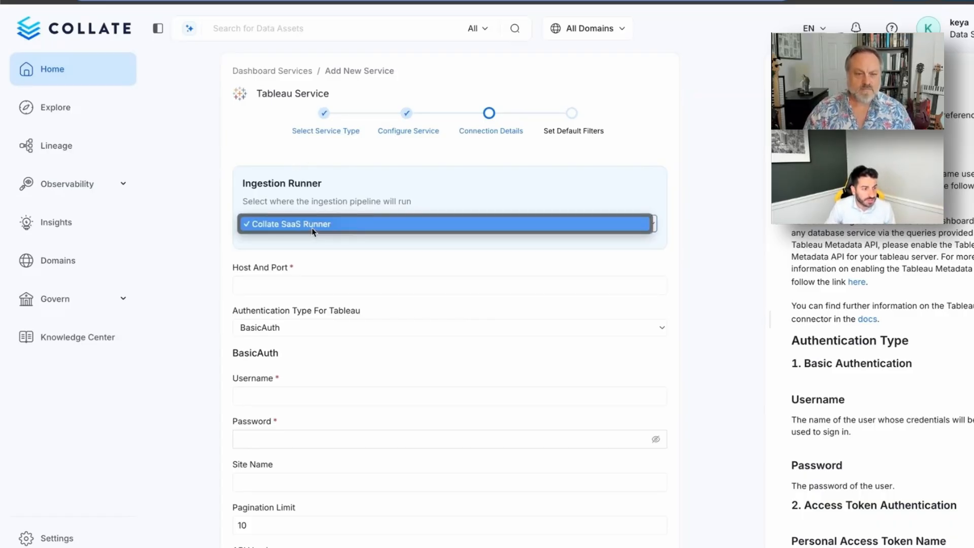
{"action": "left_click", "coordinate": [327, 191]}
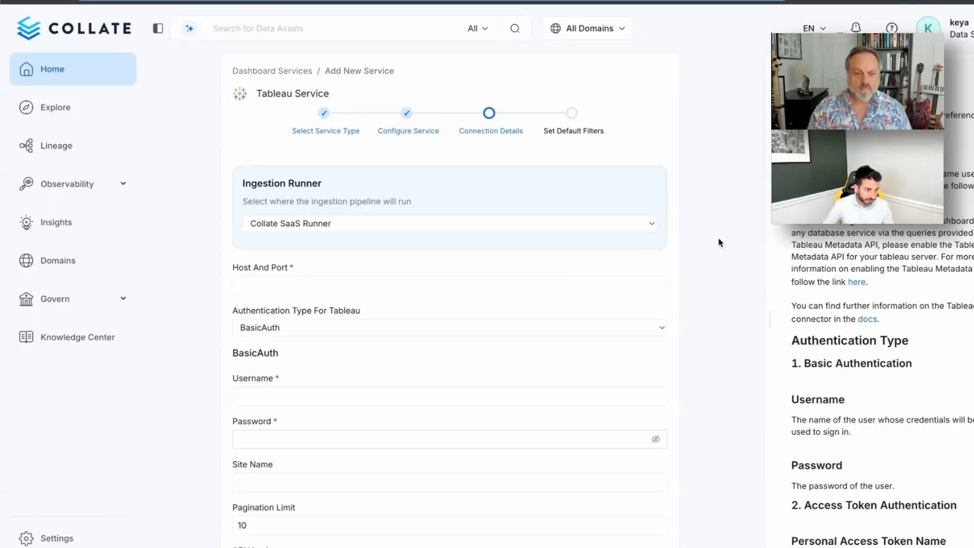
{"action": "scroll", "coordinate": [720, 242], "scroll_direction": "down", "scroll_amount": 2}
{"action": "left_click", "coordinate": [501, 246]}
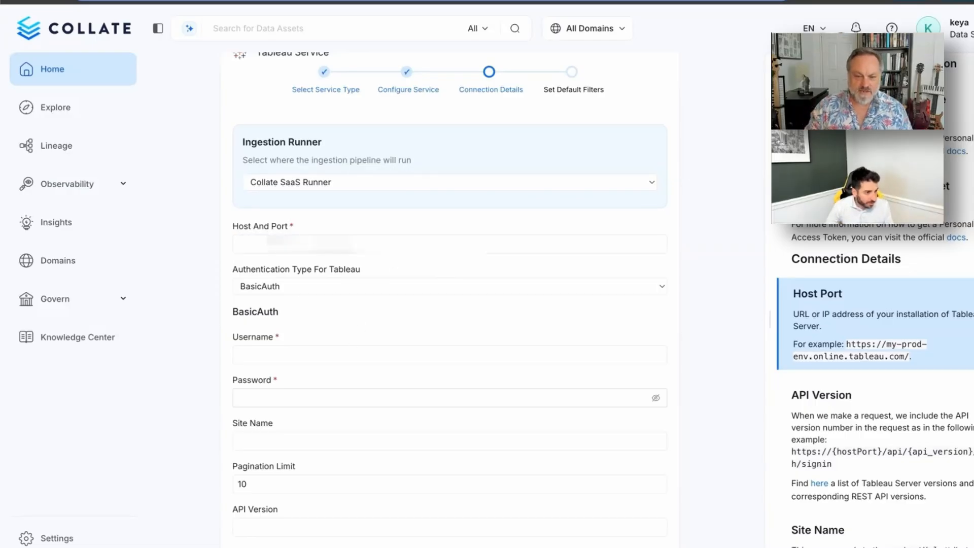
{"action": "key", "text": "ctrl+v"}
{"action": "type", "text": "https://"}
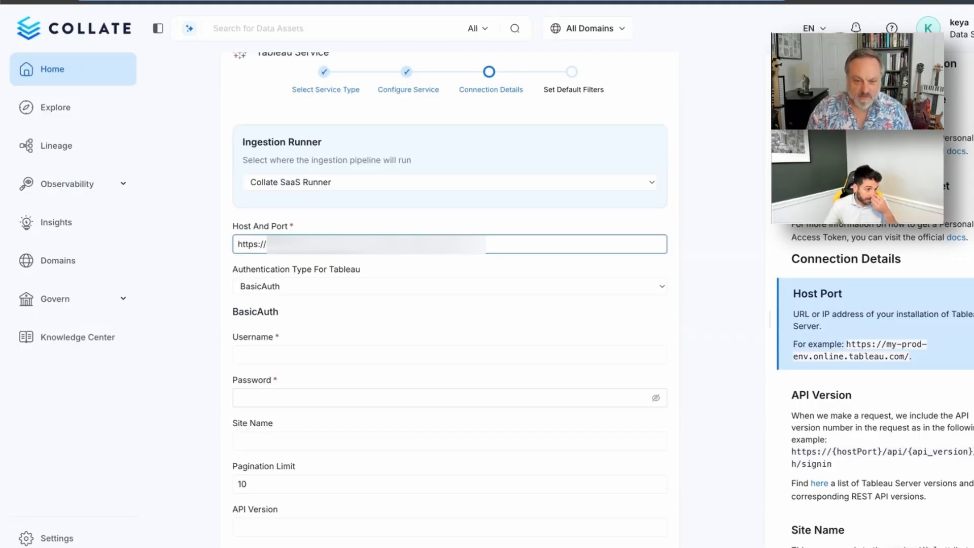
{"action": "left_click", "coordinate": [479, 288]}
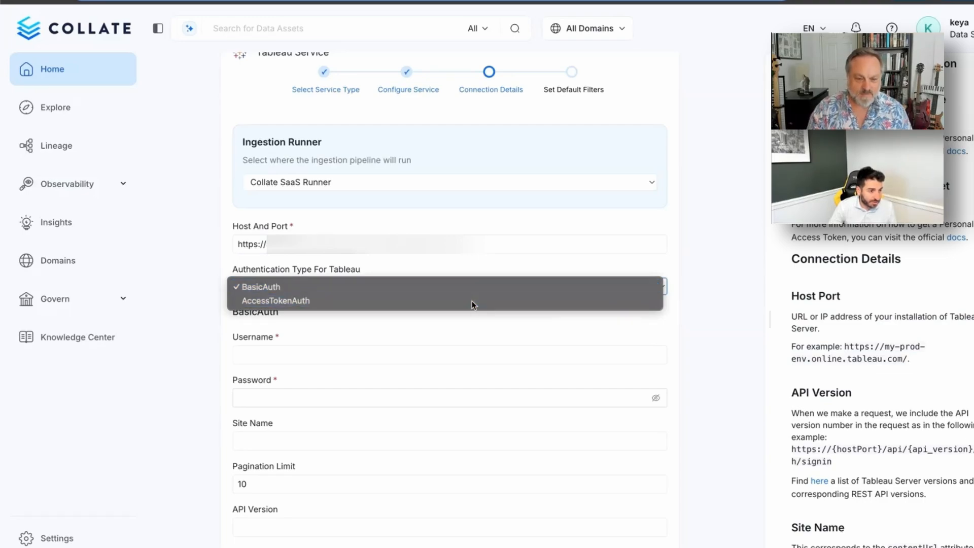
{"action": "left_click", "coordinate": [471, 302]}
{"action": "left_click", "coordinate": [376, 356]}
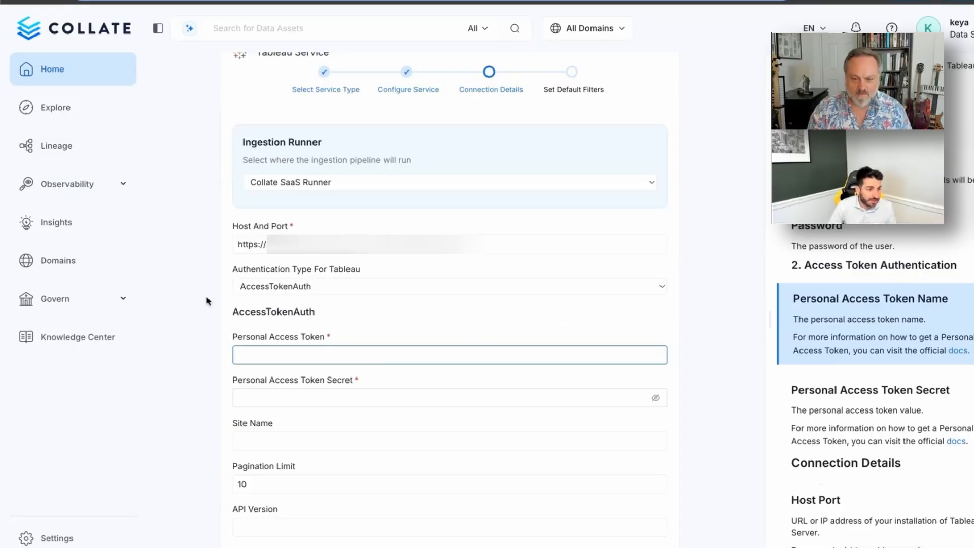
{"action": "left_click", "coordinate": [284, 285]}
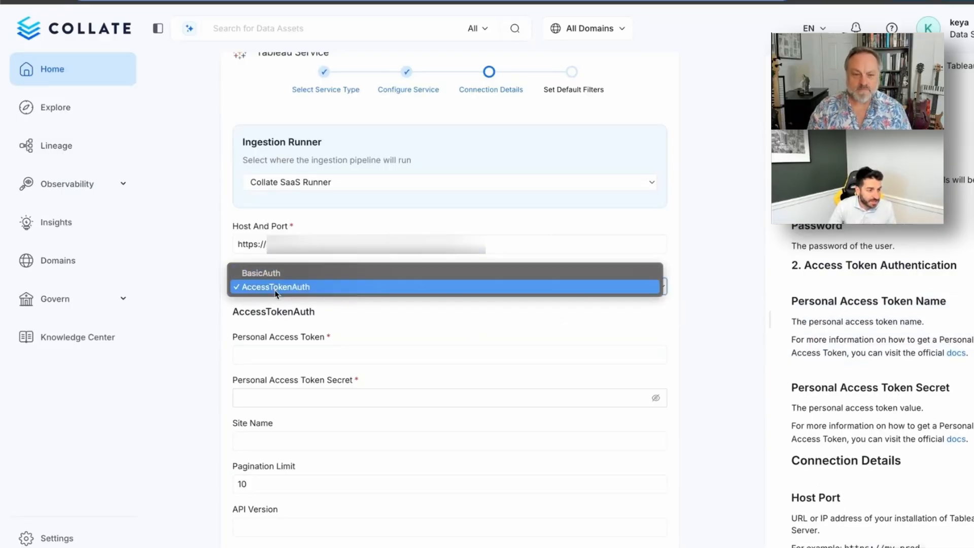
{"action": "left_click", "coordinate": [276, 288]}
- Dismiss the password manager suggestion on the token field and go to Tableau Cloud's Home page
{"action": "left_click", "coordinate": [300, 355]}
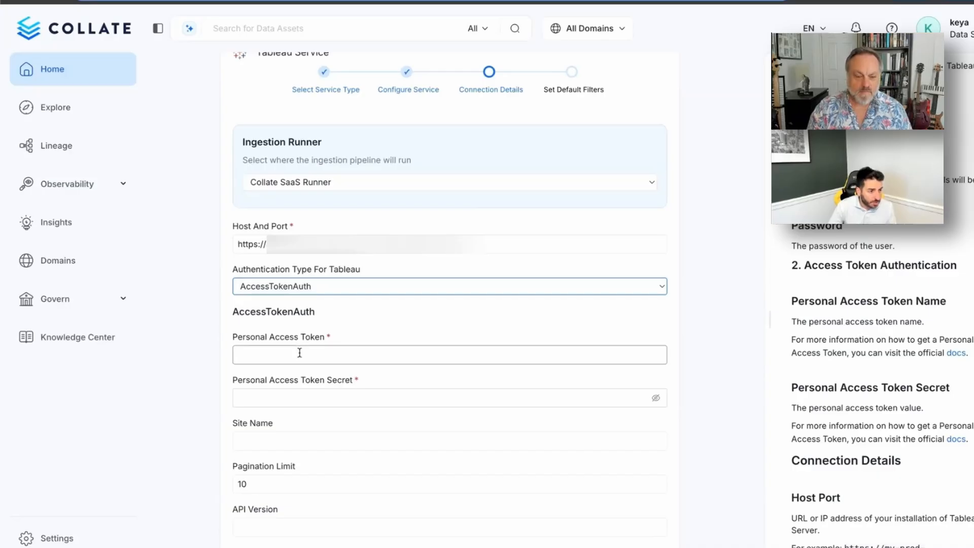
{"action": "left_click", "coordinate": [299, 356]}
{"action": "left_click", "coordinate": [369, 337]}
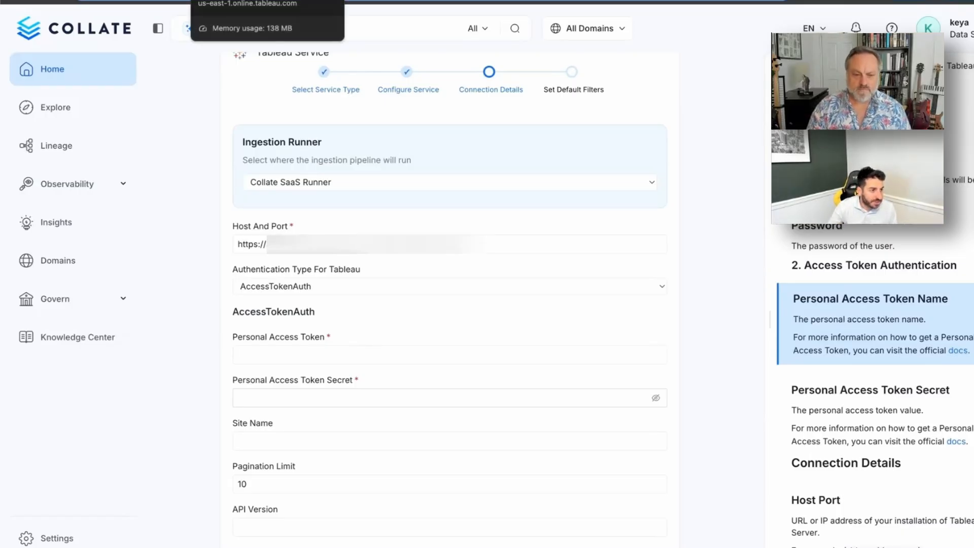
{"action": "left_click", "coordinate": [233, 1]}
{"action": "left_click", "coordinate": [64, 107]}
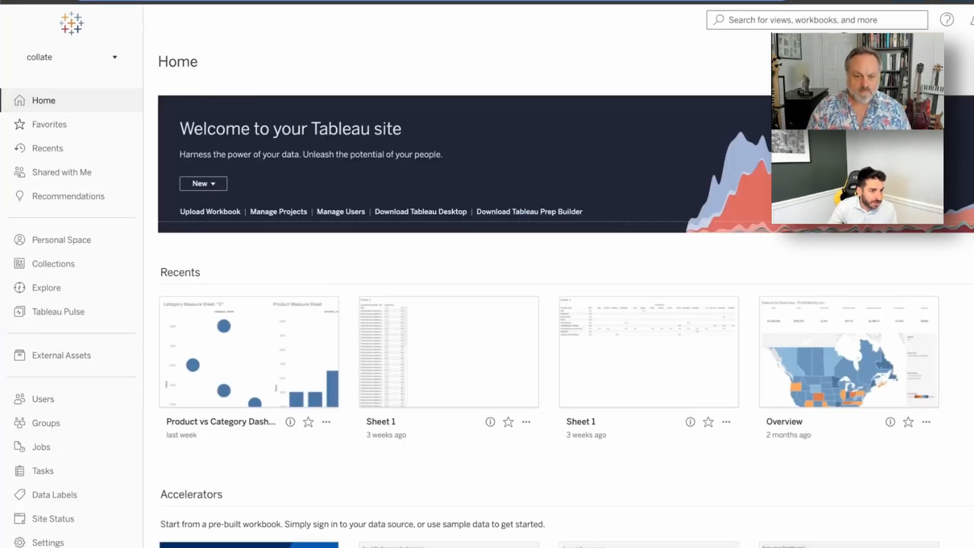
- In Tableau account settings, revoke and delete the old collate-demo personal access token
{"action": "left_click", "coordinate": [973, 19]}
{"action": "left_click", "coordinate": [964, 70]}
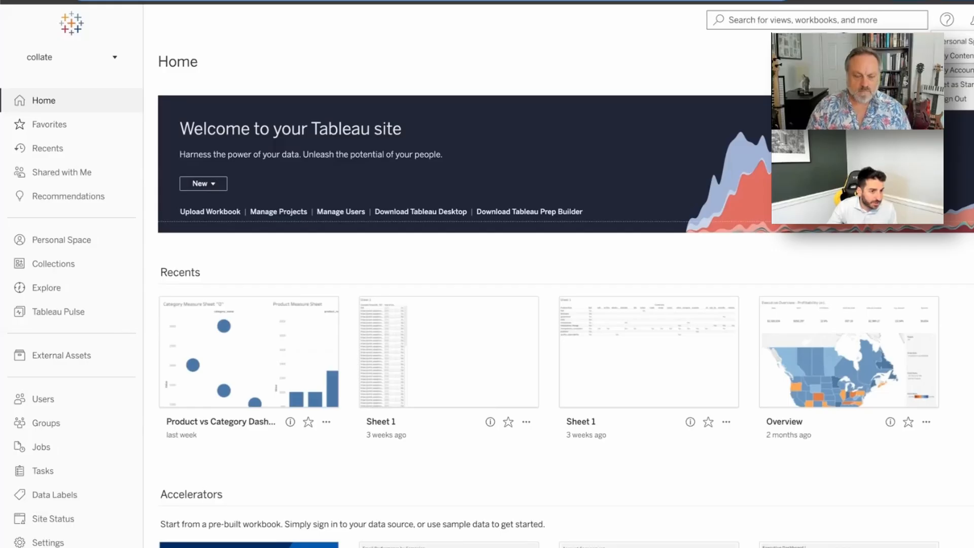
{"action": "scroll", "coordinate": [522, 287], "scroll_direction": "down", "scroll_amount": 10}
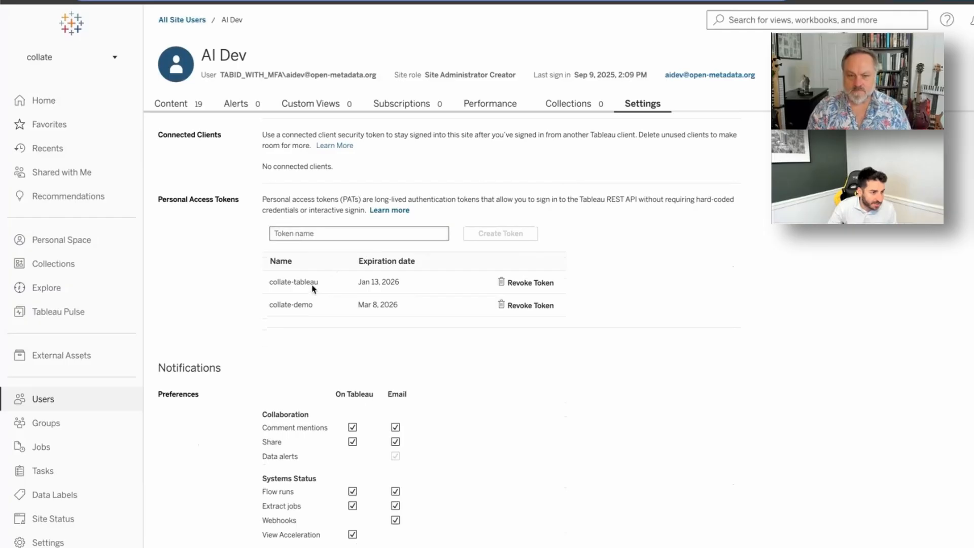
{"action": "left_click", "coordinate": [537, 283]}
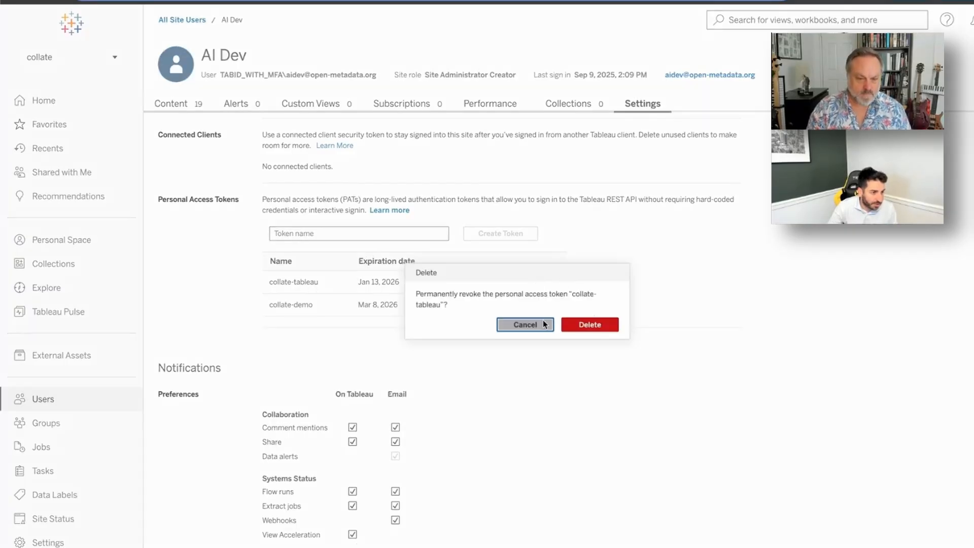
{"action": "left_click", "coordinate": [523, 324]}
{"action": "left_click", "coordinate": [530, 305]}
{"action": "left_click", "coordinate": [588, 329]}
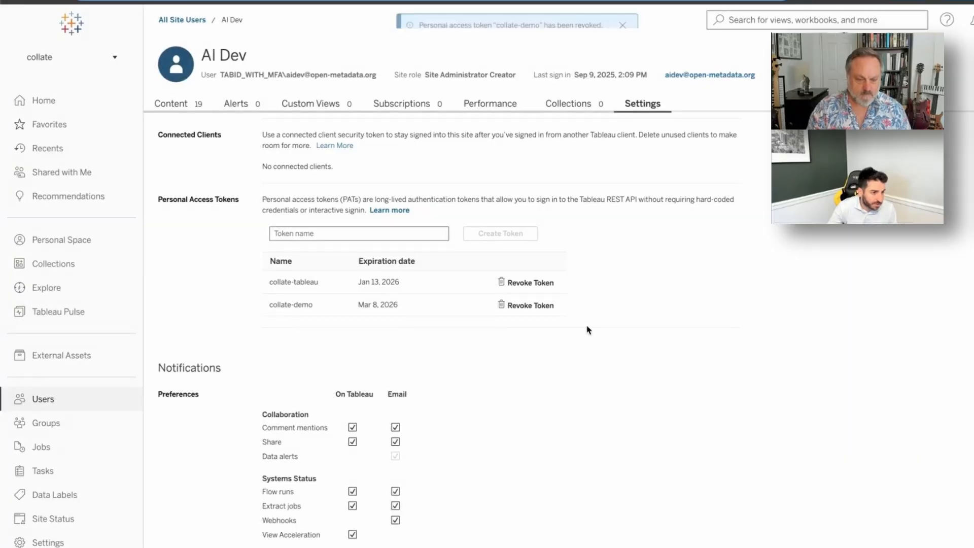
- Create a new personal access token named collate-demo and copy its secret
{"action": "left_click", "coordinate": [442, 234]}
{"action": "type", "text": "co"}
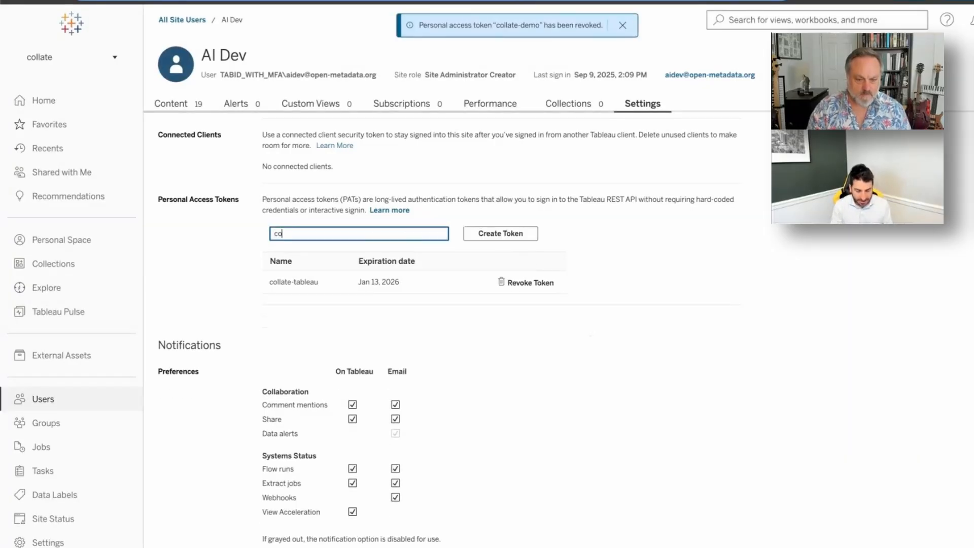
{"action": "type", "text": "llate-demo"}
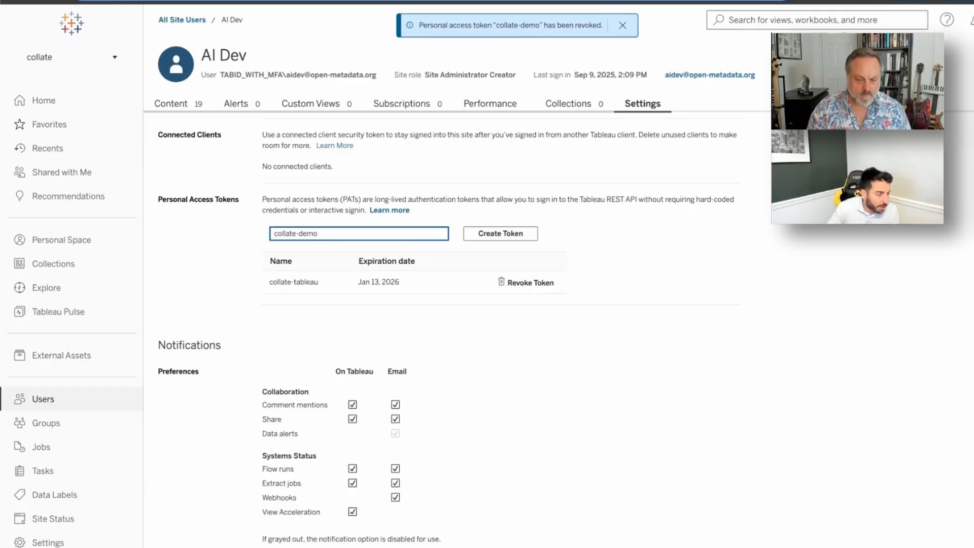
{"action": "left_click", "coordinate": [495, 234]}
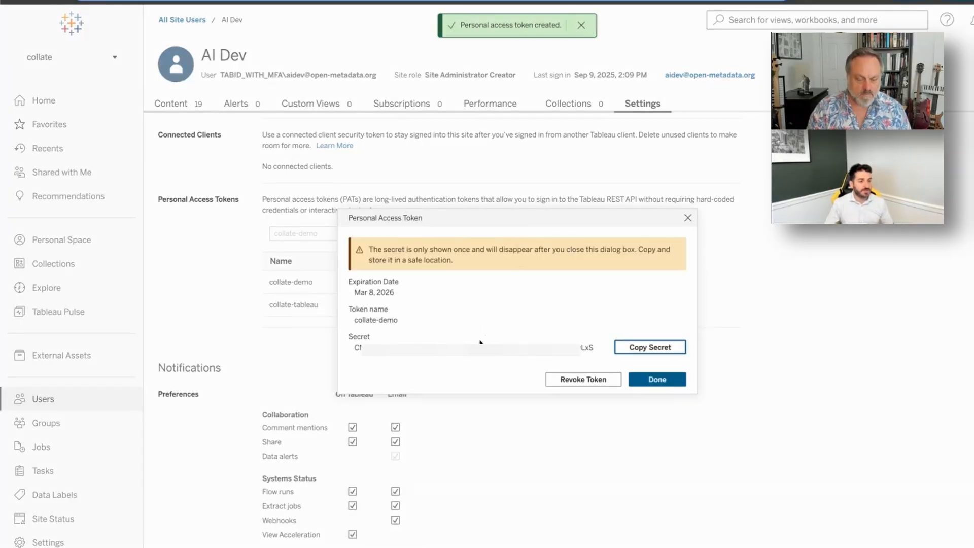
{"action": "left_click", "coordinate": [658, 350]}
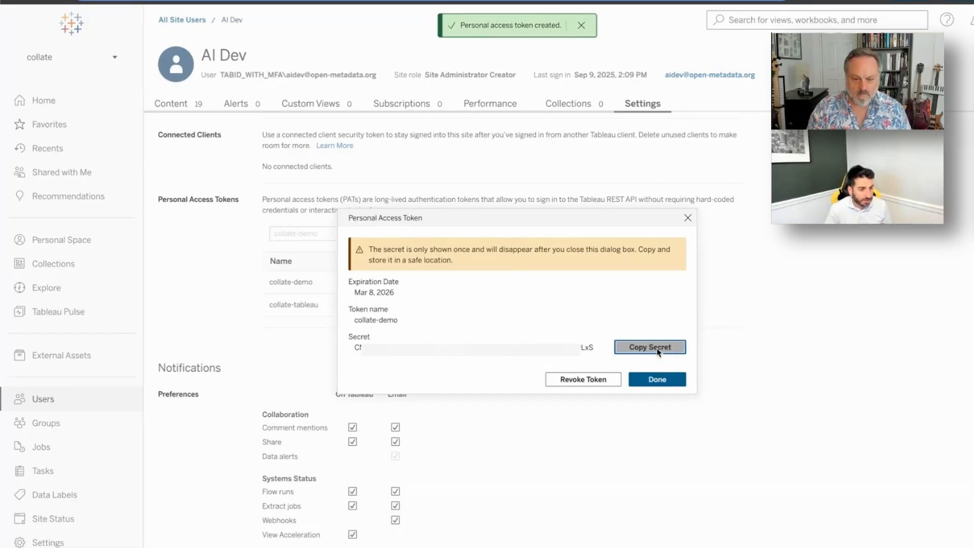
- Enter collate-demo as the Personal Access Token and paste its secret into the secret field
{"action": "key", "text": "alt+Tab"}
{"action": "left_click", "coordinate": [308, 356]}
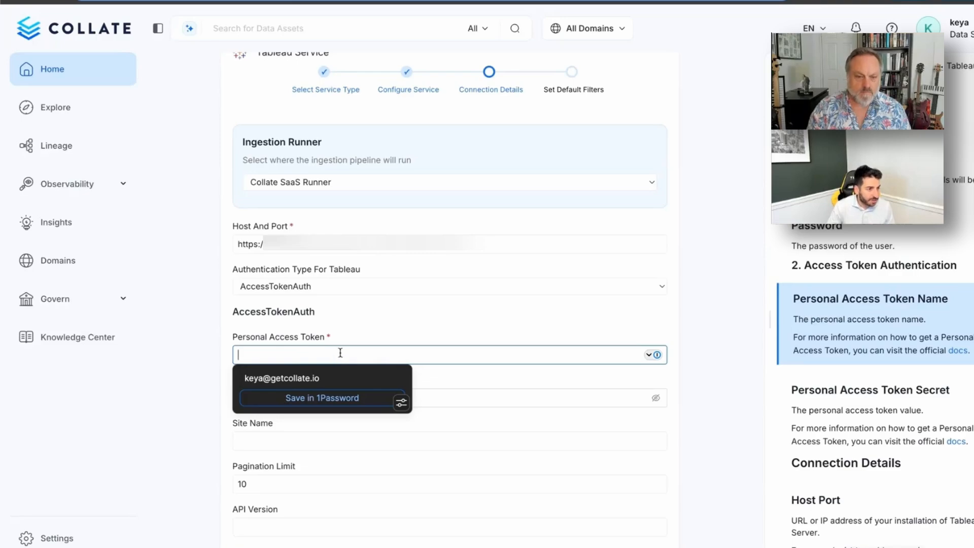
{"action": "type", "text": "collate-"}
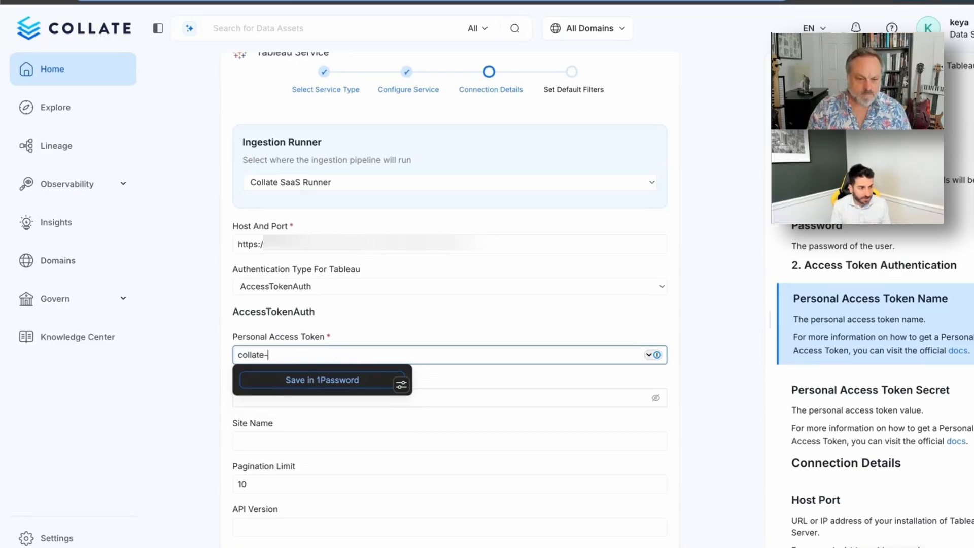
{"action": "type", "text": "demo"}
{"action": "left_click", "coordinate": [118, 407]}
{"action": "left_click", "coordinate": [250, 396]}
{"action": "key", "text": "ctrl+v"}
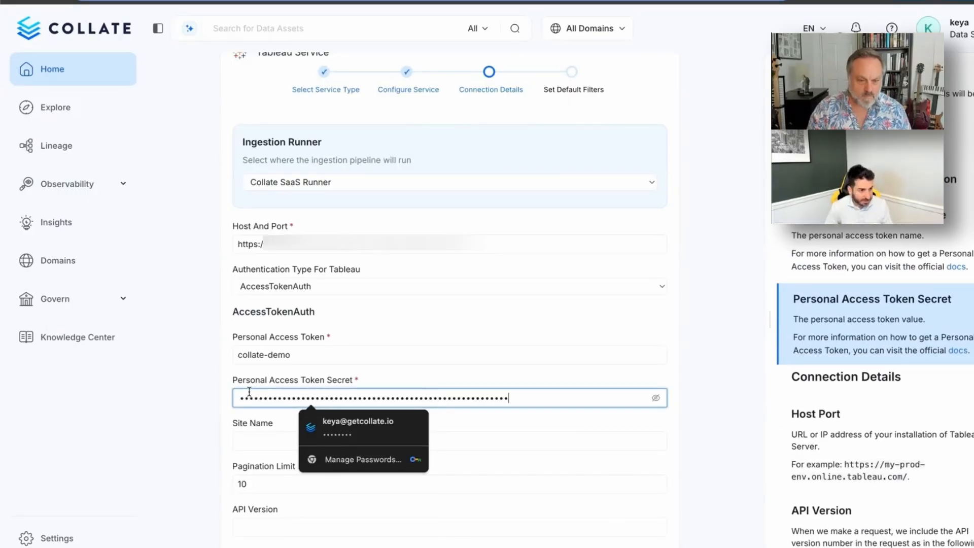
- Leave Site Name empty and run the connection test
{"action": "scroll", "coordinate": [229, 429], "scroll_direction": "down", "scroll_amount": 4}
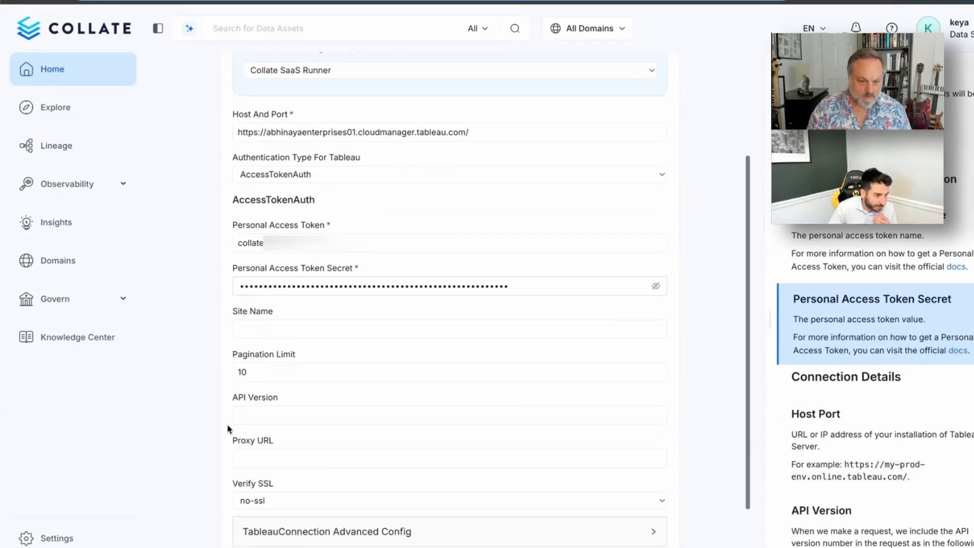
{"action": "left_click", "coordinate": [235, 254]}
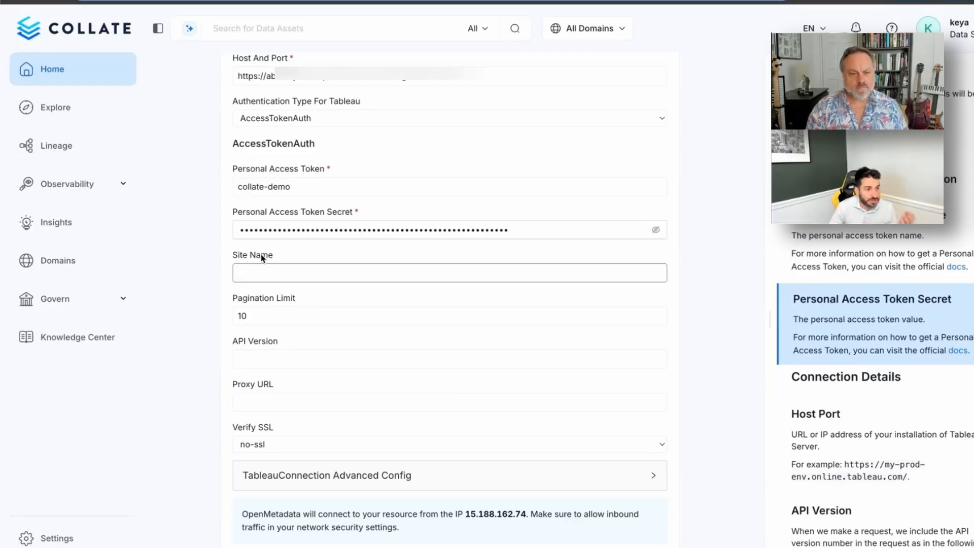
{"action": "left_click", "coordinate": [271, 270]}
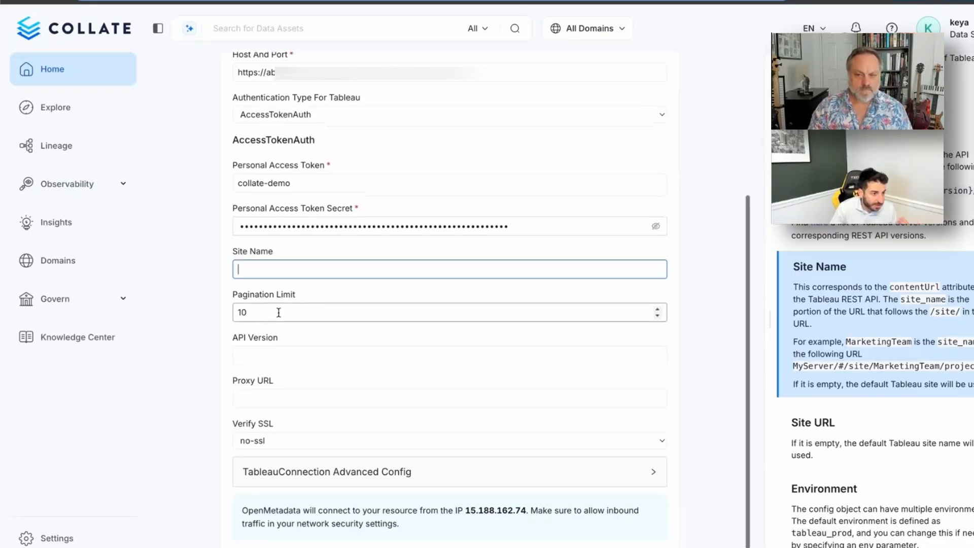
{"action": "scroll", "coordinate": [277, 315], "scroll_direction": "down", "scroll_amount": 1}
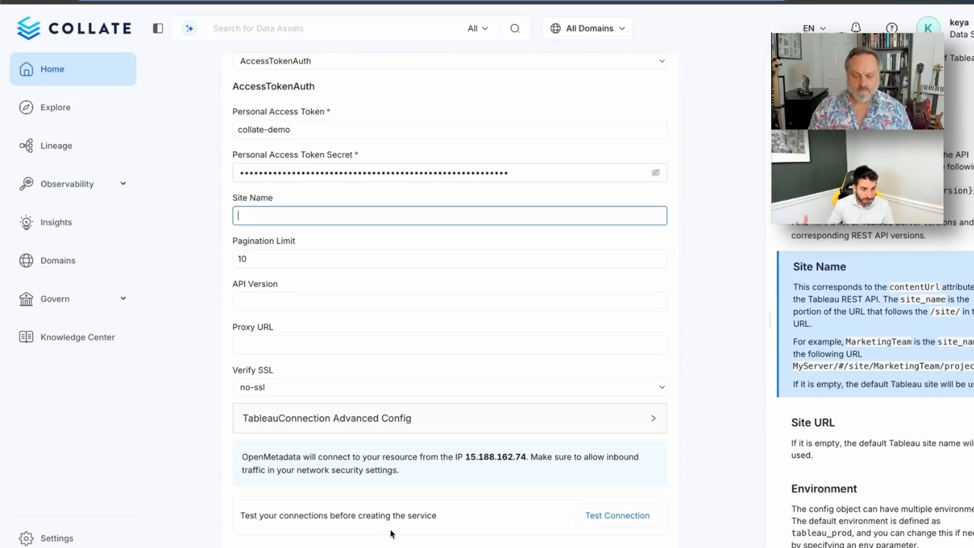
{"action": "left_click", "coordinate": [612, 523]}
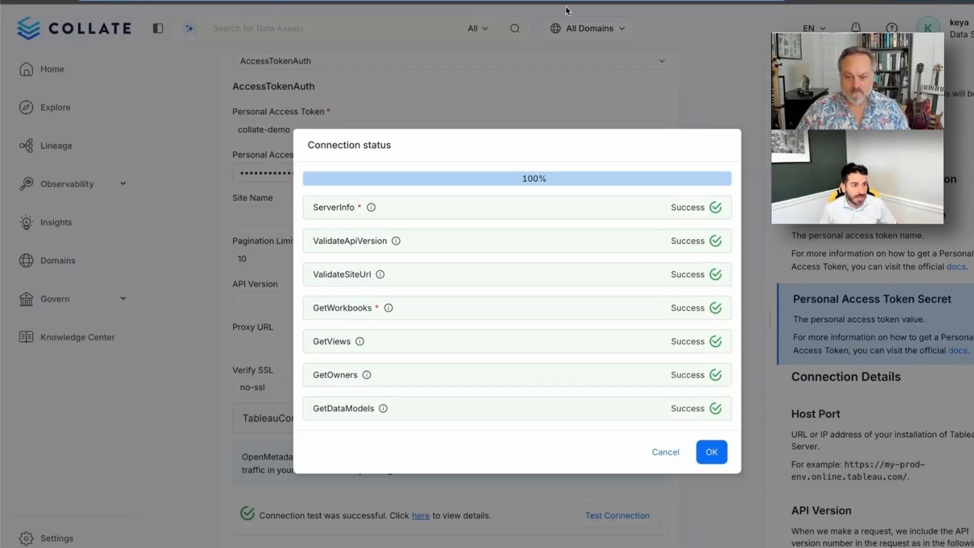
- Review the Tableau connector Requirements section in the docs, then return to the Collate test results
{"action": "left_click", "coordinate": [507, 1]}
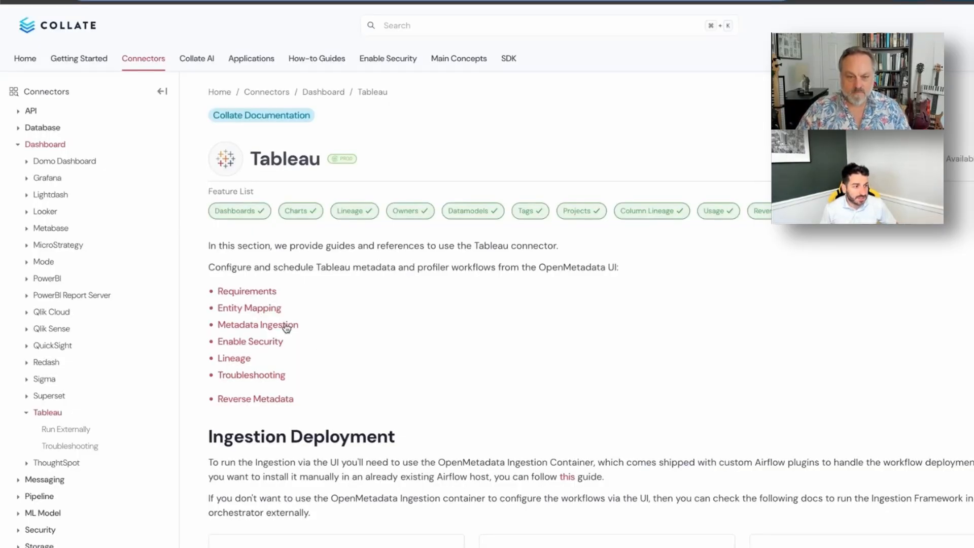
{"action": "left_click", "coordinate": [249, 291]}
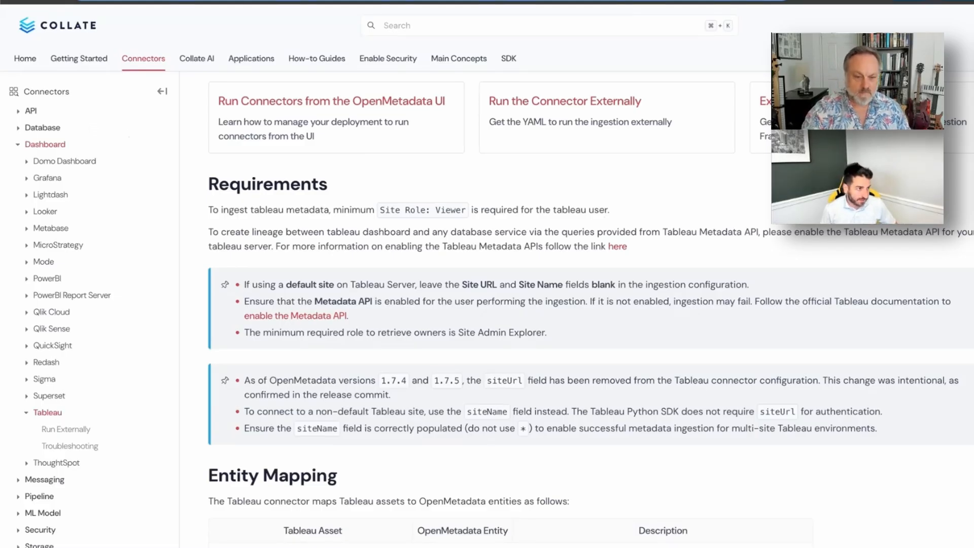
{"action": "left_click", "coordinate": [91, 1]}
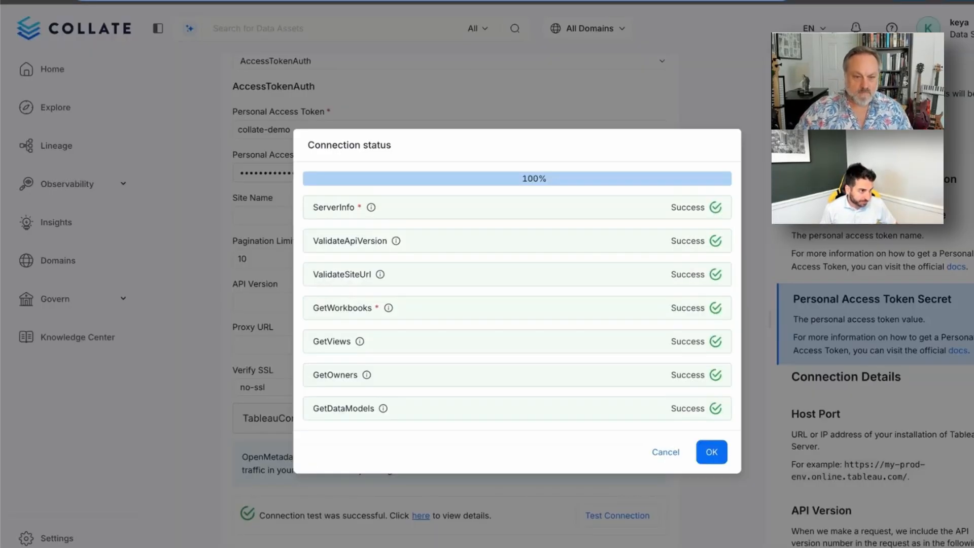
- Close the successful test results and leave the project filter patterns at their defaults
{"action": "left_click", "coordinate": [713, 453]}
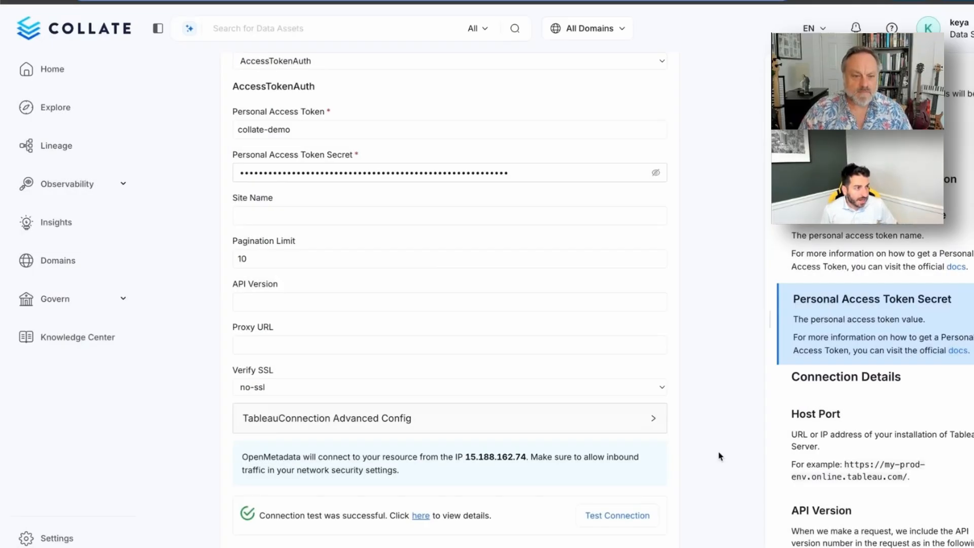
{"action": "scroll", "coordinate": [719, 456], "scroll_direction": "up", "scroll_amount": 5}
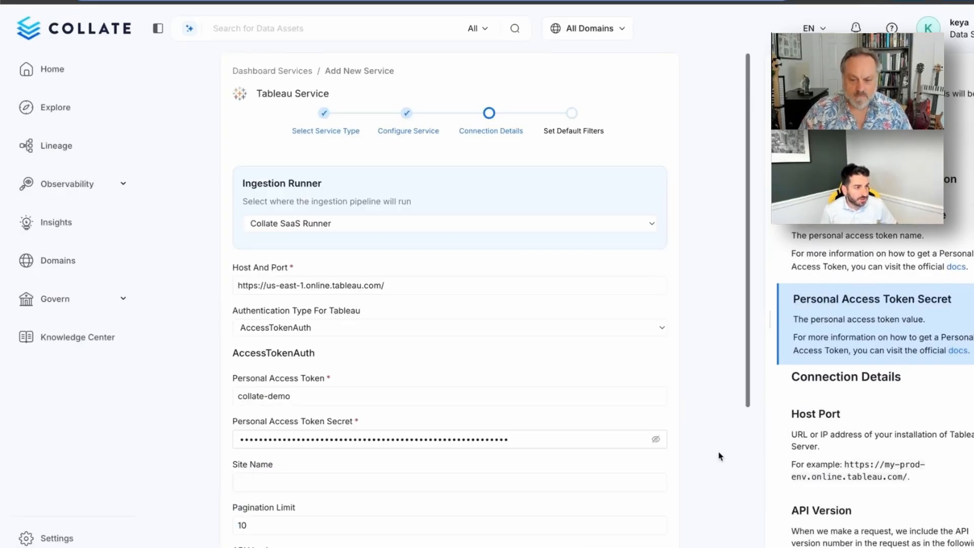
{"action": "scroll", "coordinate": [719, 456], "scroll_direction": "down", "scroll_amount": 5}
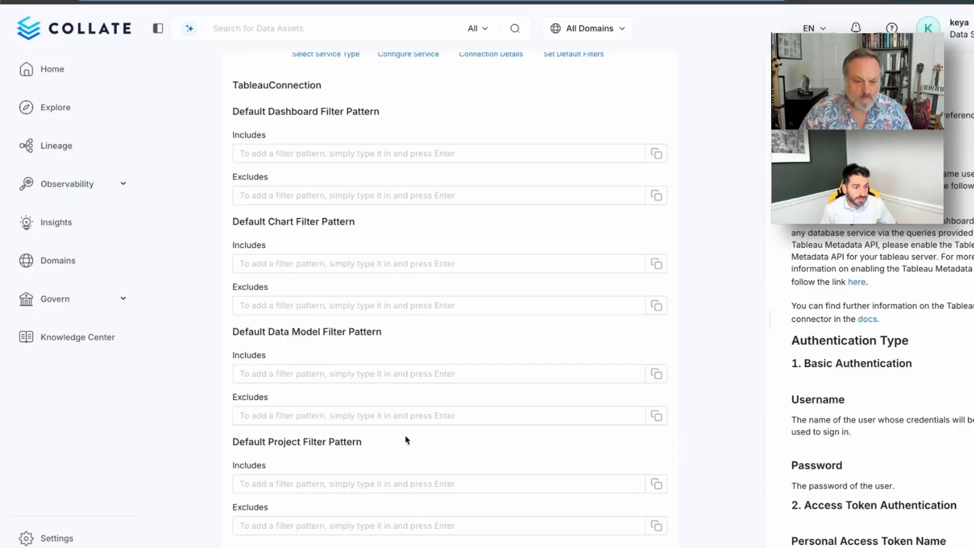
{"action": "left_click", "coordinate": [365, 486]}
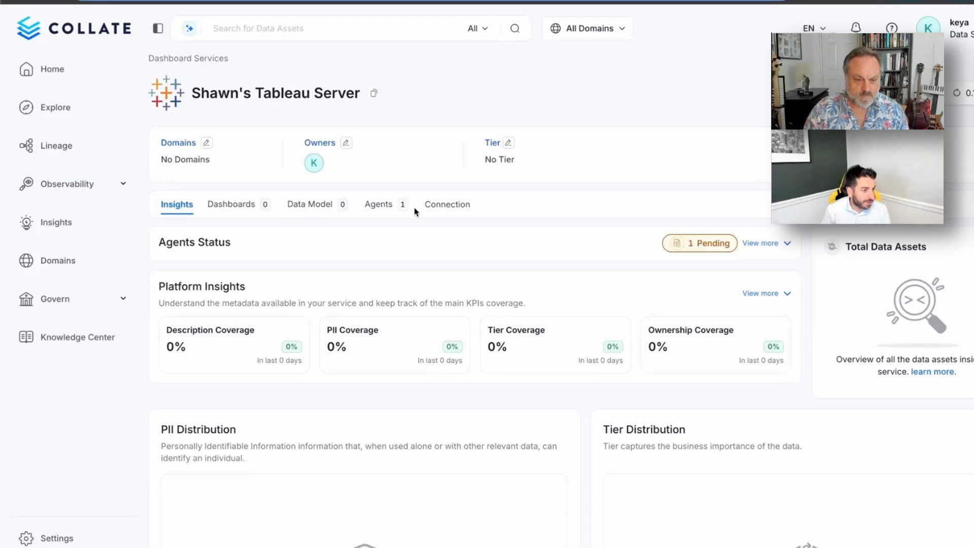
- Refresh the Agents tab until the metadata run succeeds, ingesting 6 dashboards and 17 data models
{"action": "scroll", "coordinate": [415, 211], "scroll_direction": "down", "scroll_amount": 1}
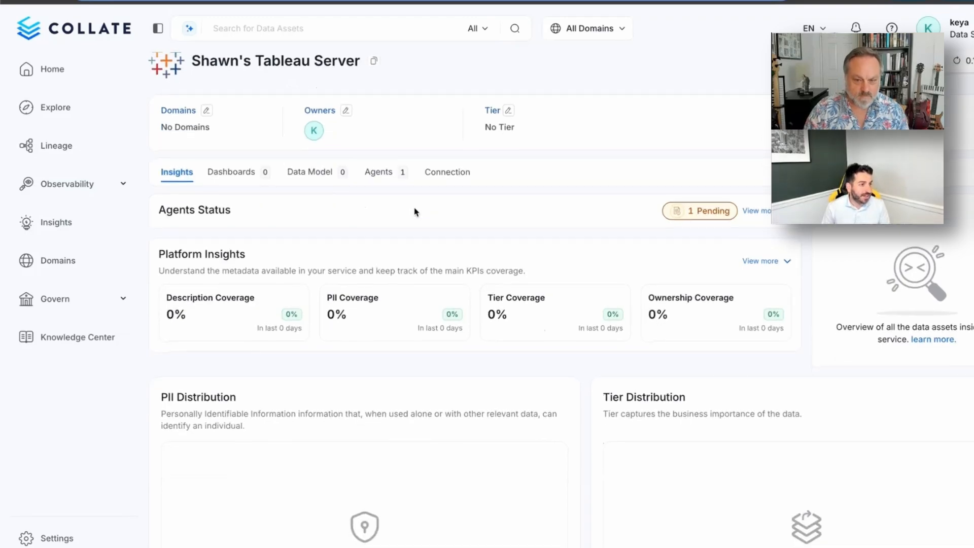
{"action": "left_click", "coordinate": [386, 175]}
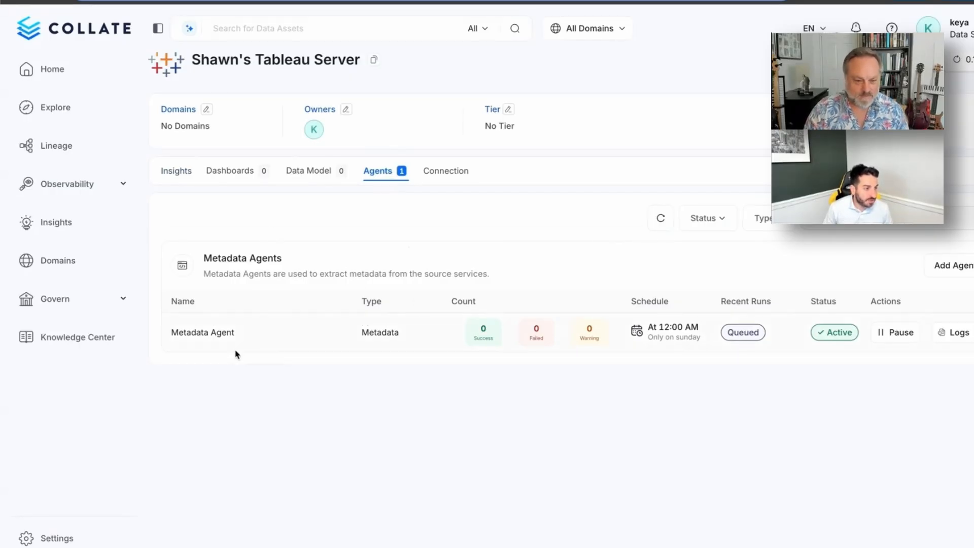
{"action": "left_click", "coordinate": [963, 273]}
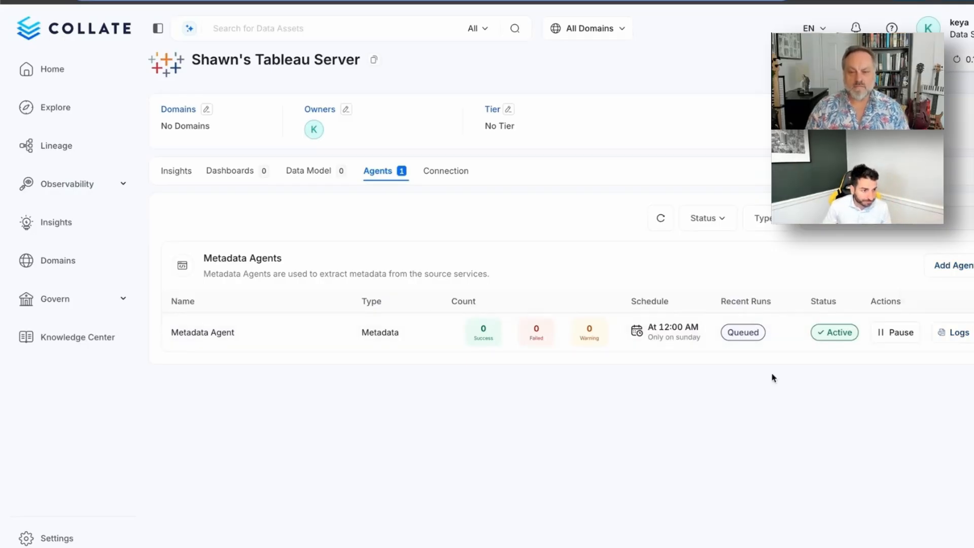
{"action": "mouse_move", "coordinate": [740, 330]}
{"action": "left_click", "coordinate": [662, 218]}
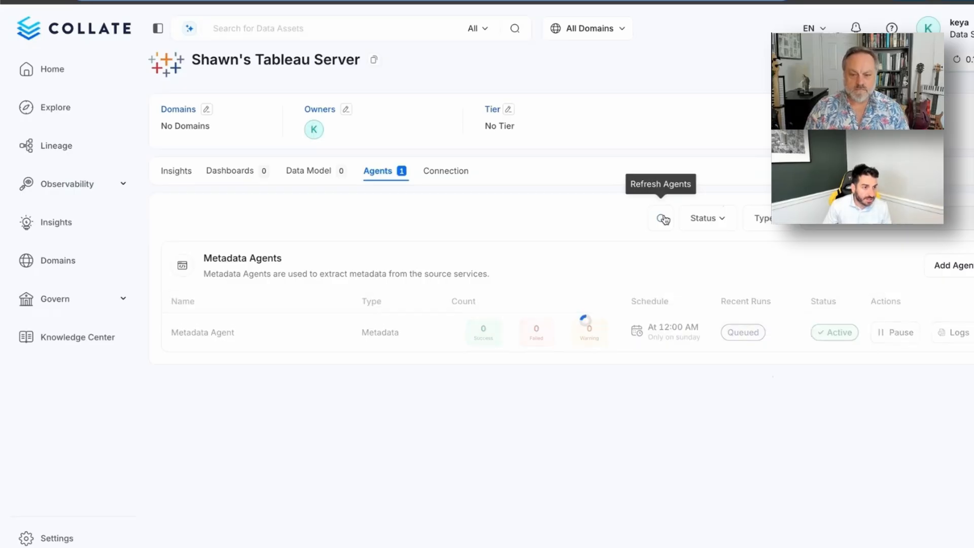
{"action": "left_click", "coordinate": [663, 218]}
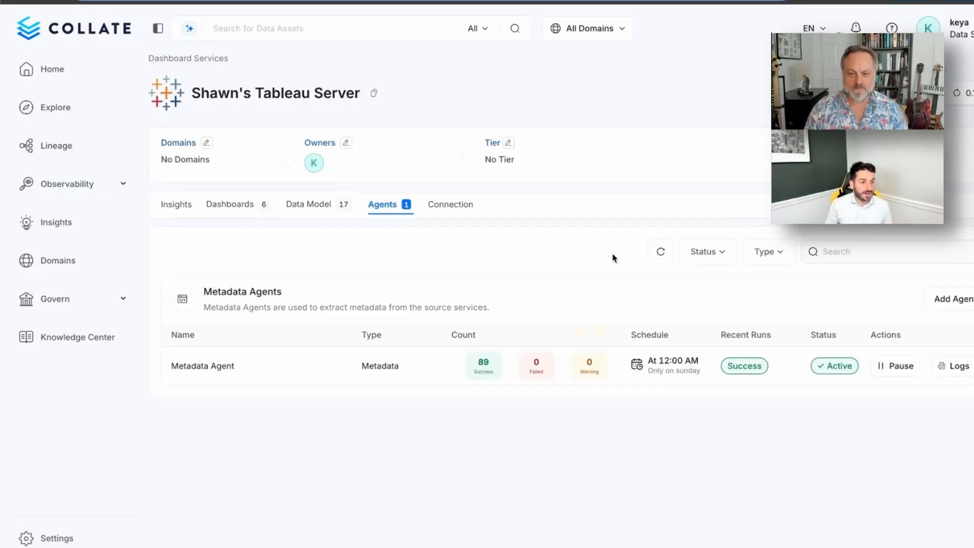
{"action": "mouse_move", "coordinate": [731, 367]}
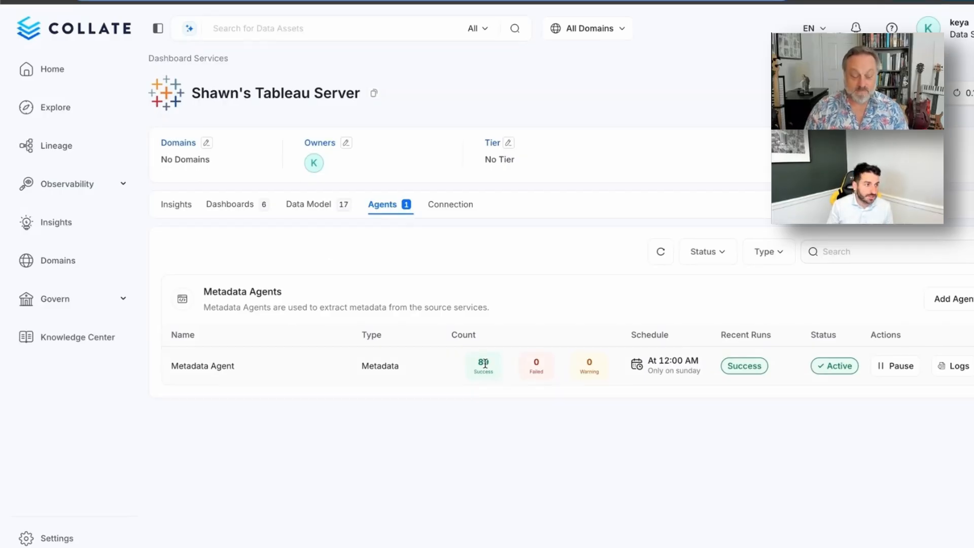
- From the service's Dashboards list, open Admin Insights Starter to see charts like Dashboard Load Times and User Drilldown
{"action": "left_click", "coordinate": [231, 208]}
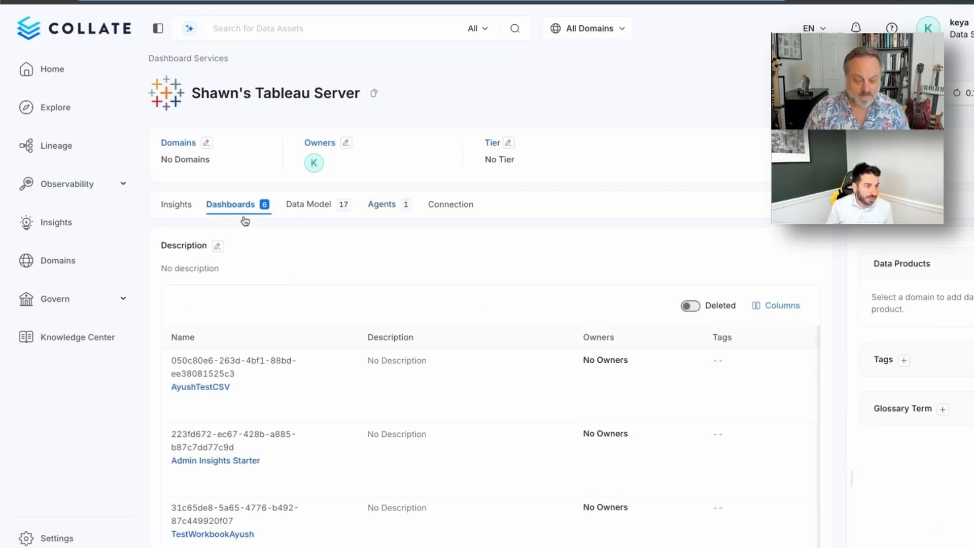
{"action": "scroll", "coordinate": [295, 277], "scroll_direction": "down", "scroll_amount": 5}
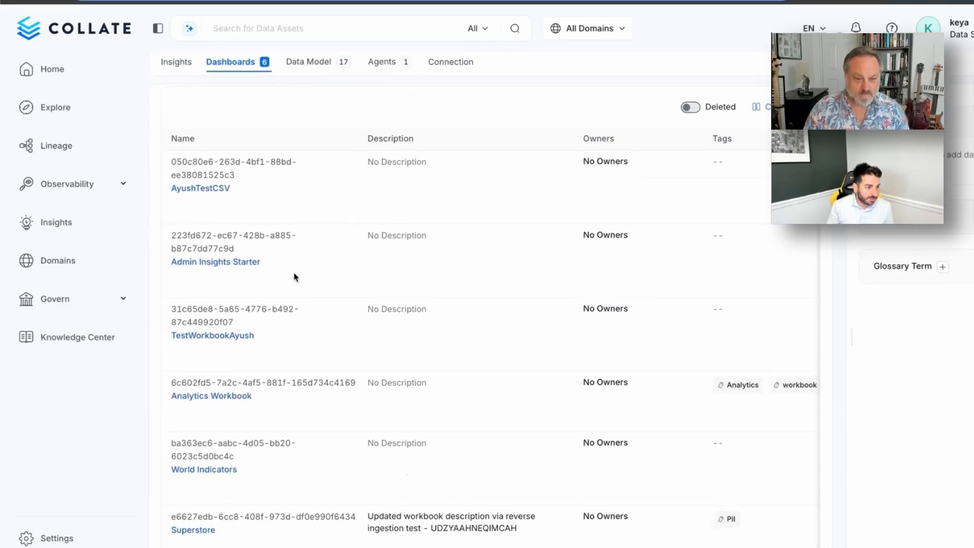
{"action": "scroll", "coordinate": [294, 276], "scroll_direction": "up", "scroll_amount": 1}
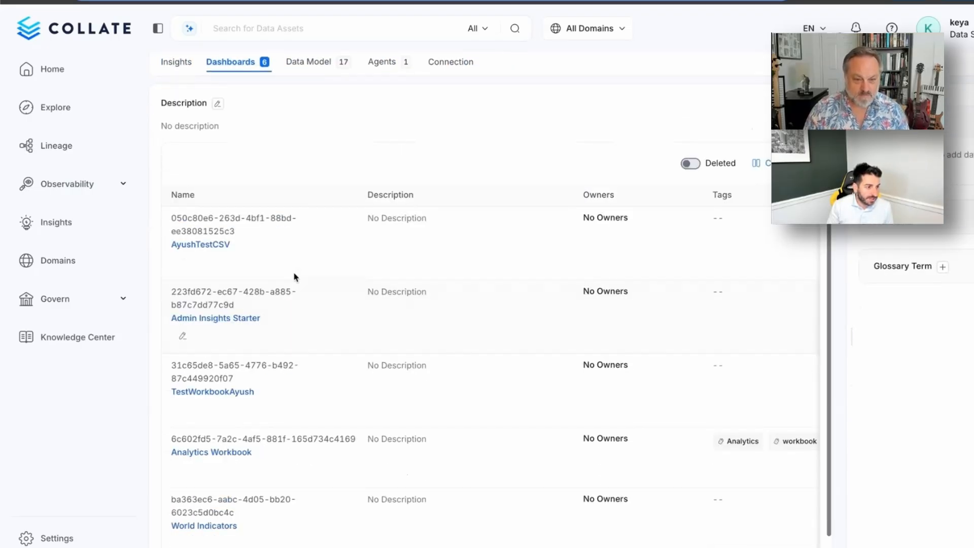
{"action": "left_click", "coordinate": [242, 319]}
{"action": "scroll", "coordinate": [338, 333], "scroll_direction": "down", "scroll_amount": 3}
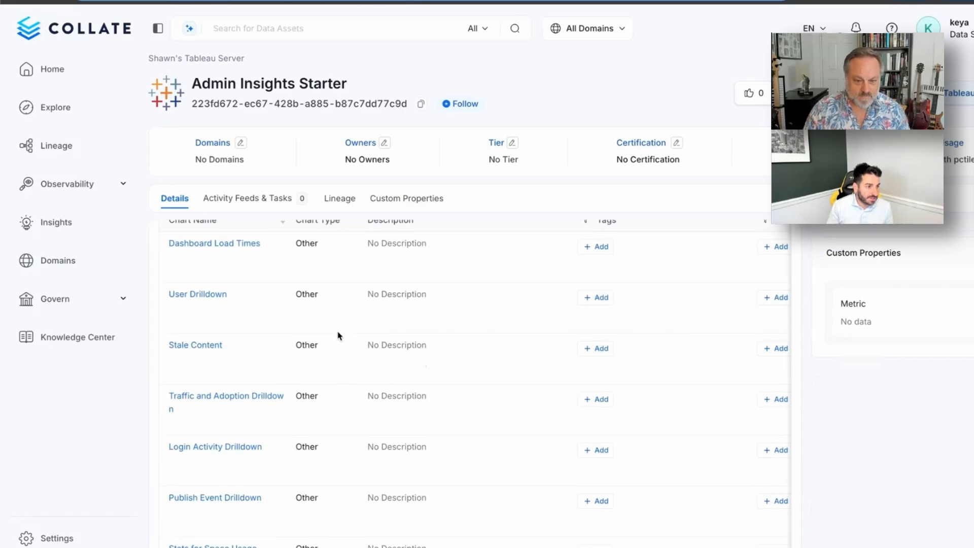
{"action": "scroll", "coordinate": [339, 336], "scroll_direction": "up", "scroll_amount": 2}
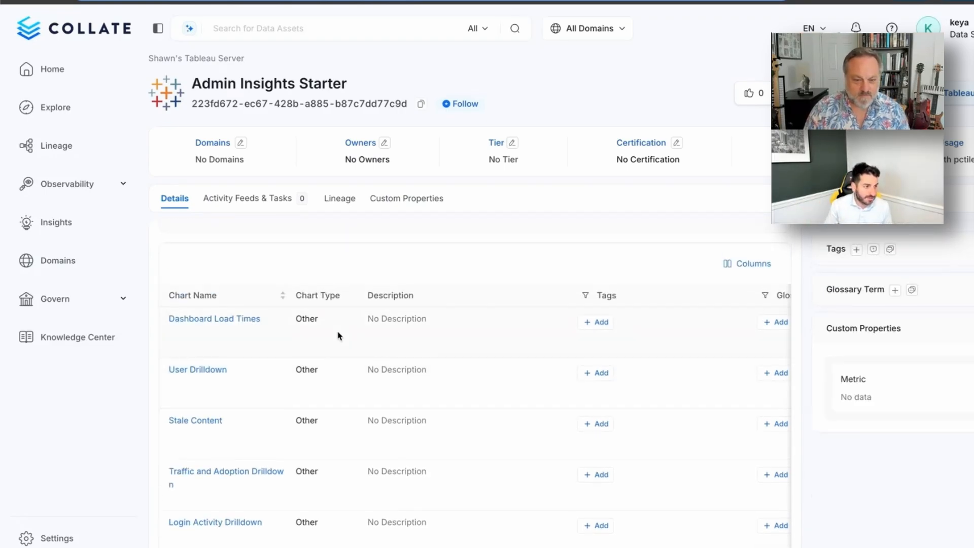
{"action": "scroll", "coordinate": [339, 335], "scroll_direction": "up", "scroll_amount": 1}
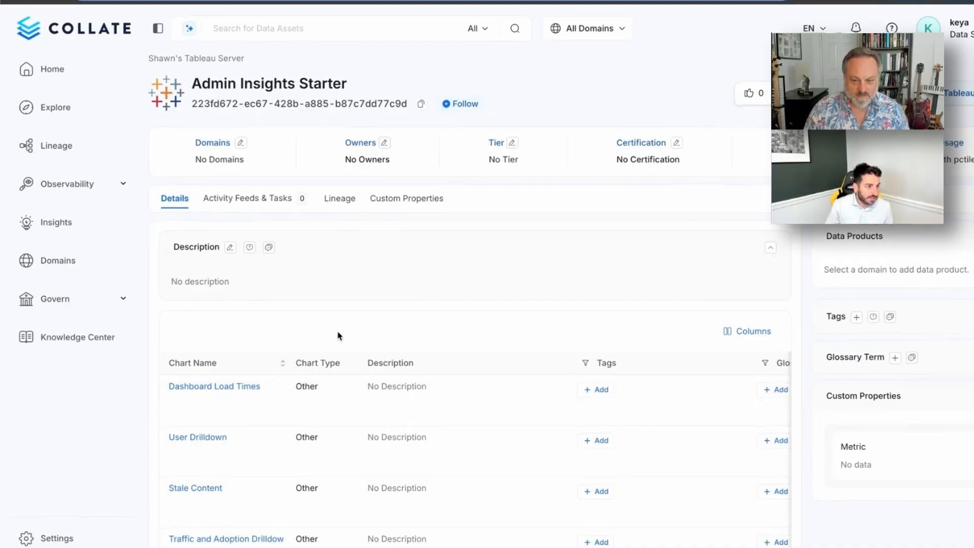
- View and zoom the Admin Insights Starter lineage graph back to its source models, then return Home
{"action": "left_click", "coordinate": [344, 209]}
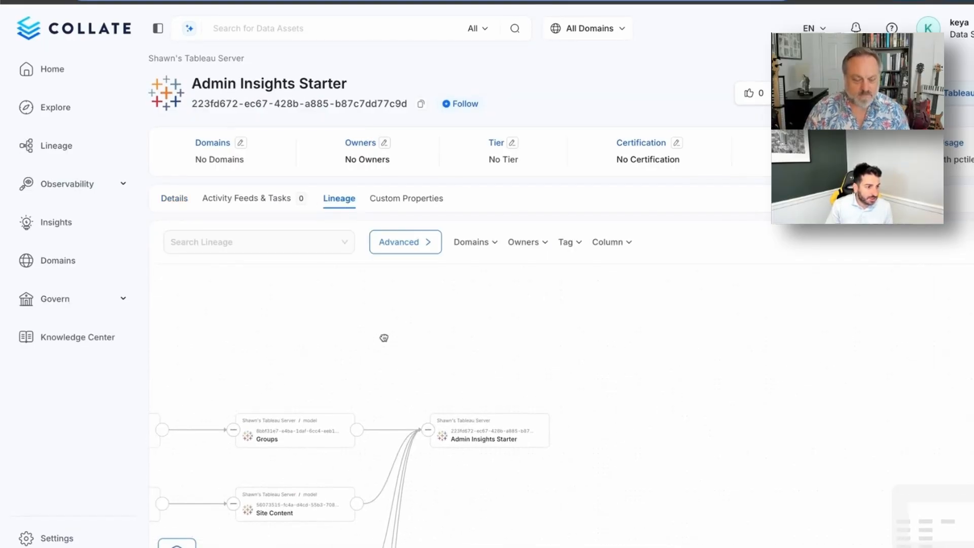
{"action": "scroll", "coordinate": [598, 383], "scroll_direction": "up", "scroll_amount": 1}
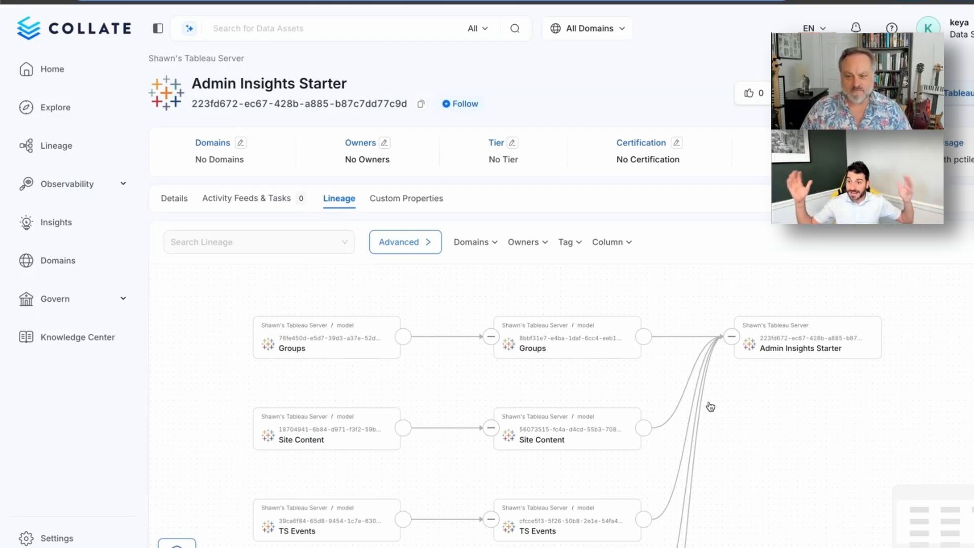
{"action": "left_click", "coordinate": [74, 73]}
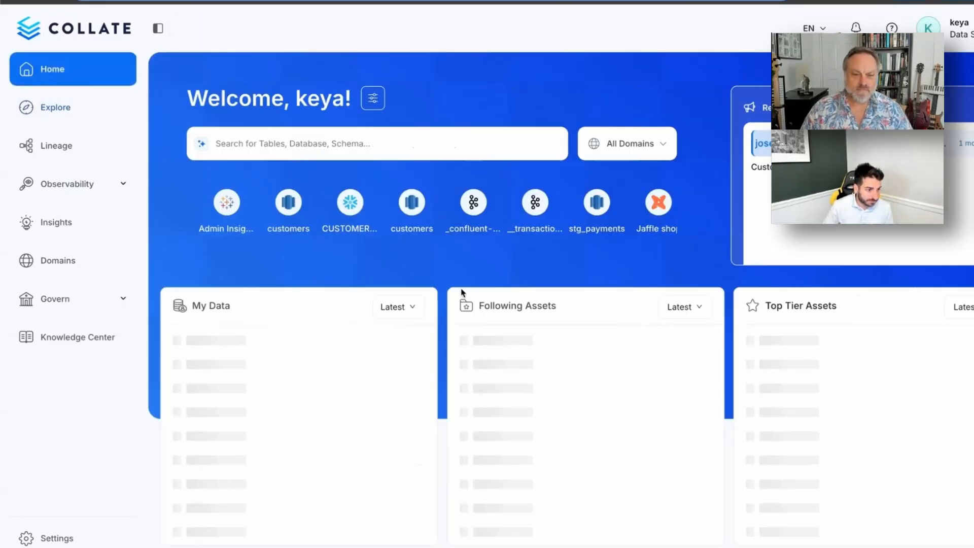
- Trace the Redshift customers table's lineage downstream to CLV, new_view and the Tableau Customers model feeding Customer Report
{"action": "left_click", "coordinate": [522, 353]}
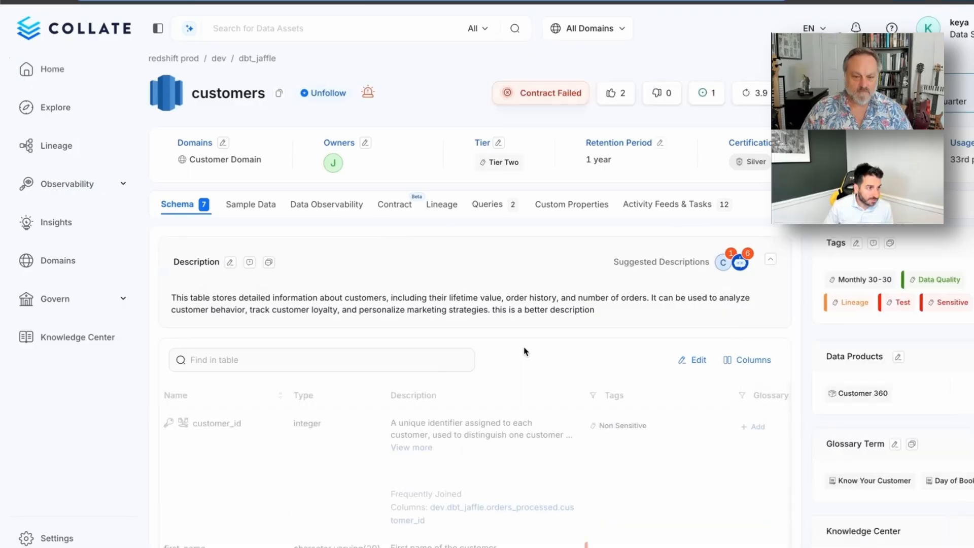
{"action": "left_click", "coordinate": [449, 206]}
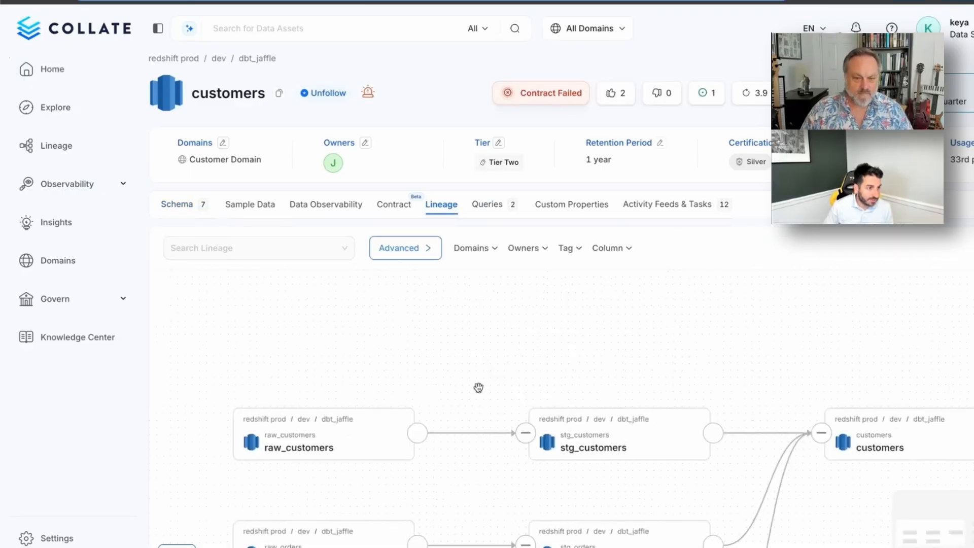
{"action": "left_click_drag", "start_coordinate": [475, 336], "coordinate": [492, 307]}
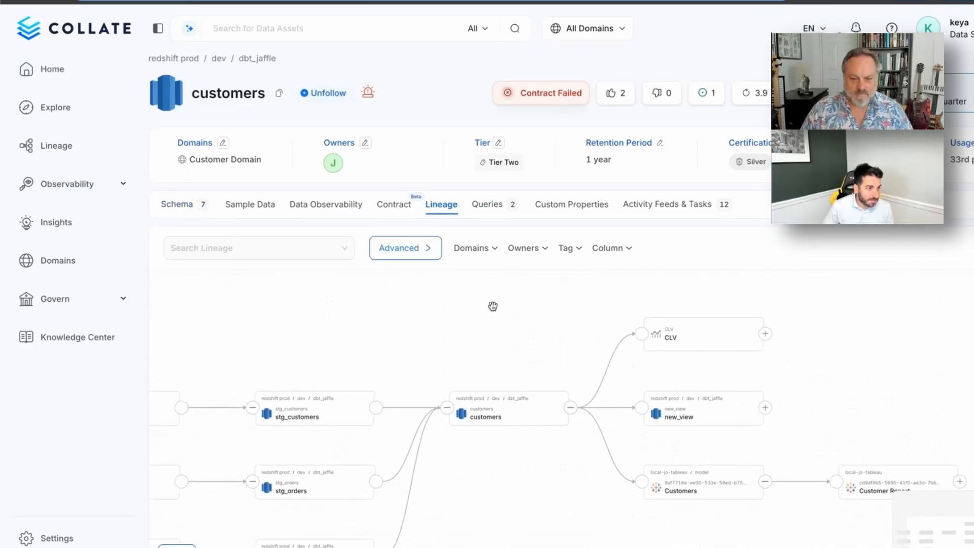
{"action": "scroll", "coordinate": [487, 452], "scroll_direction": "up", "scroll_amount": 3}
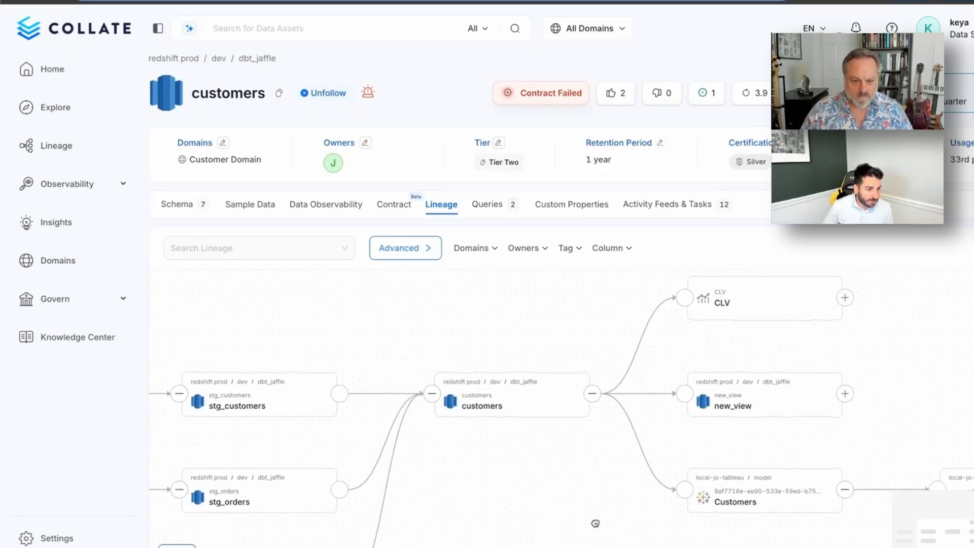
{"action": "left_click_drag", "start_coordinate": [594, 524], "coordinate": [385, 437]}
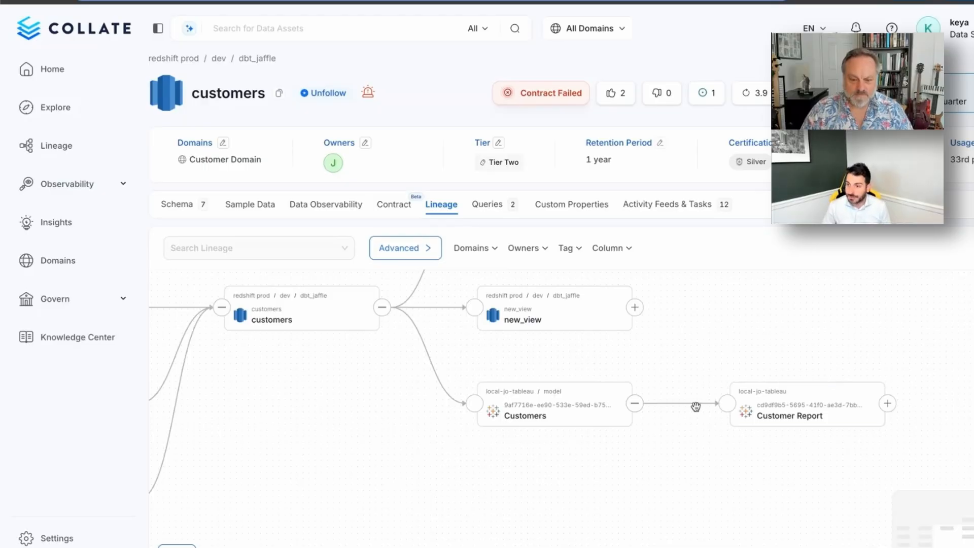
{"action": "left_click_drag", "start_coordinate": [718, 368], "coordinate": [720, 447]}
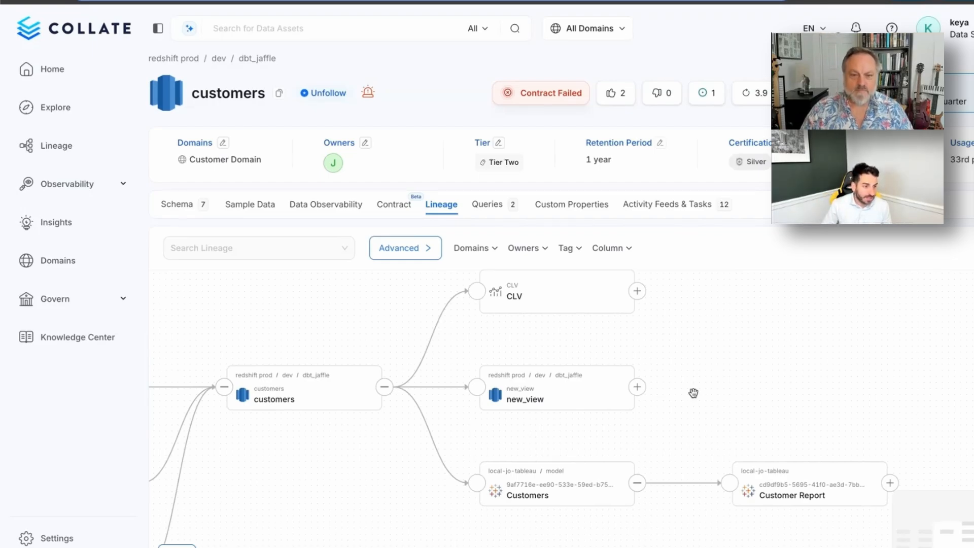
{"action": "left_click_drag", "start_coordinate": [694, 394], "coordinate": [702, 406]}
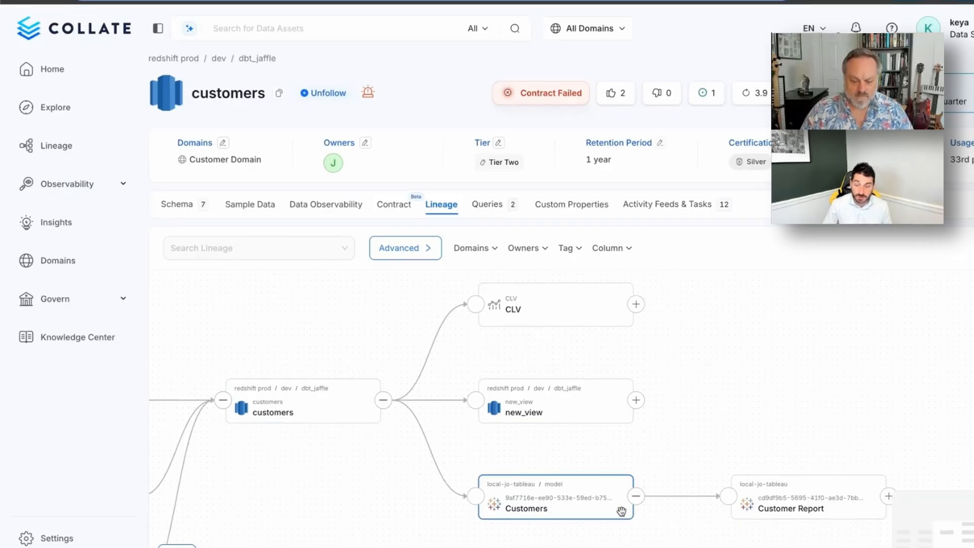
- Review the redshift prod lineage agent's settings, focusing on the Cross Database Service Names field
{"action": "left_click", "coordinate": [177, 59]}
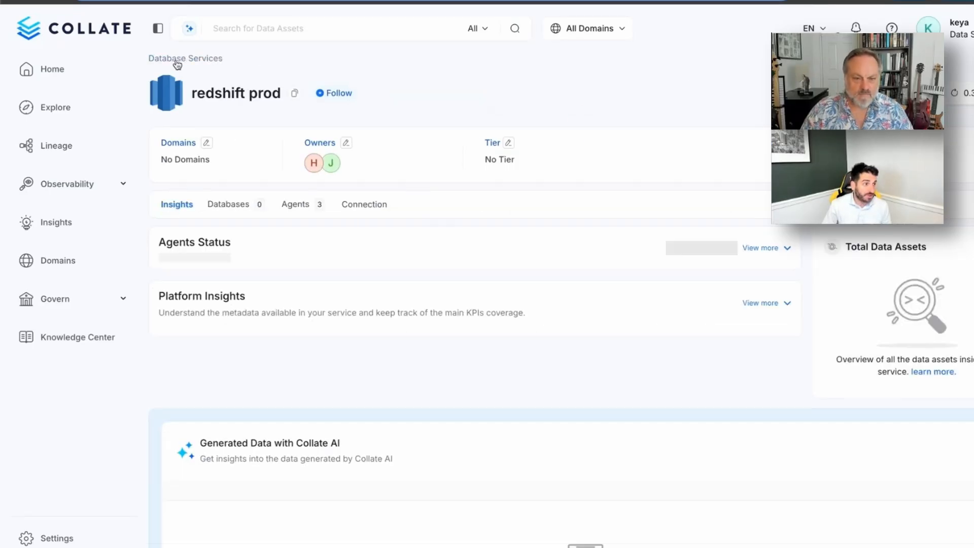
{"action": "left_click", "coordinate": [313, 208]}
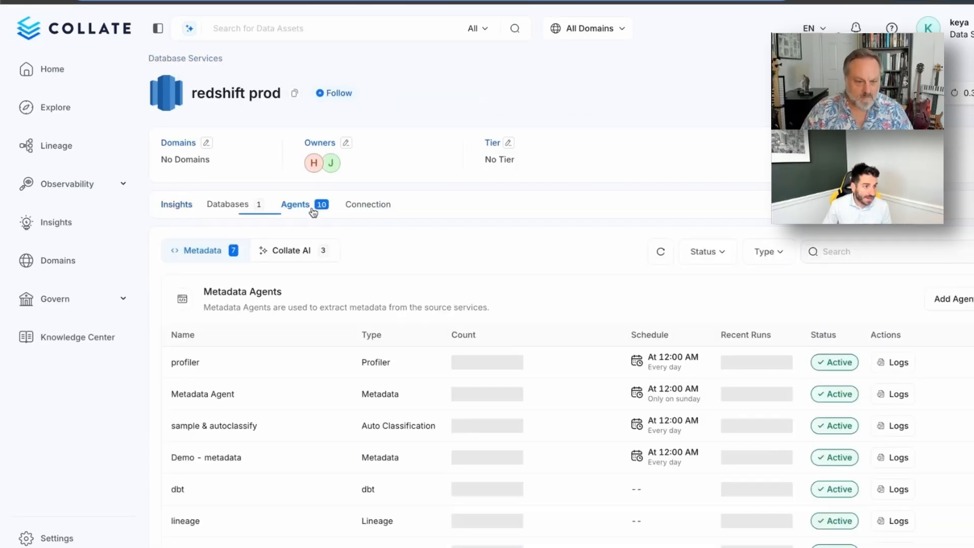
{"action": "scroll", "coordinate": [355, 395], "scroll_direction": "down", "scroll_amount": 2}
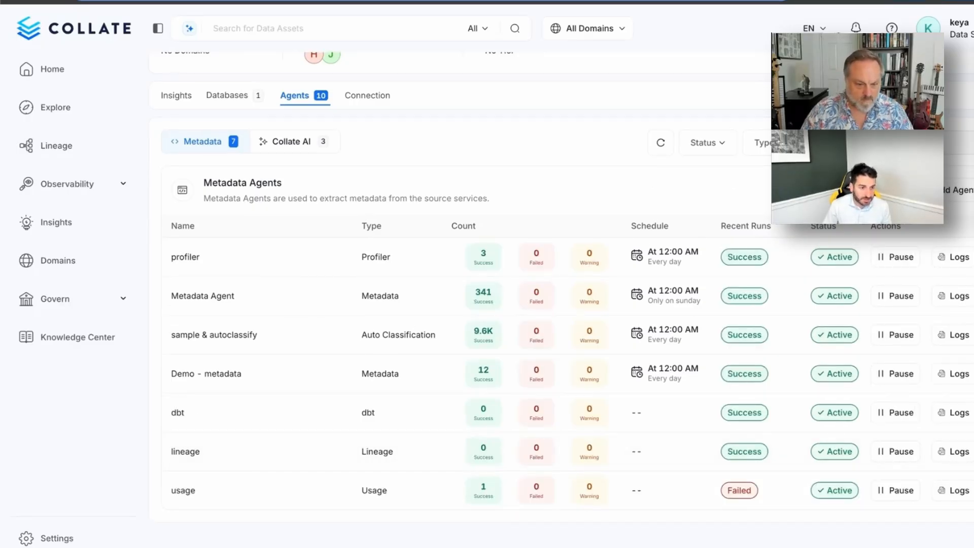
{"action": "left_click", "coordinate": [973, 451]}
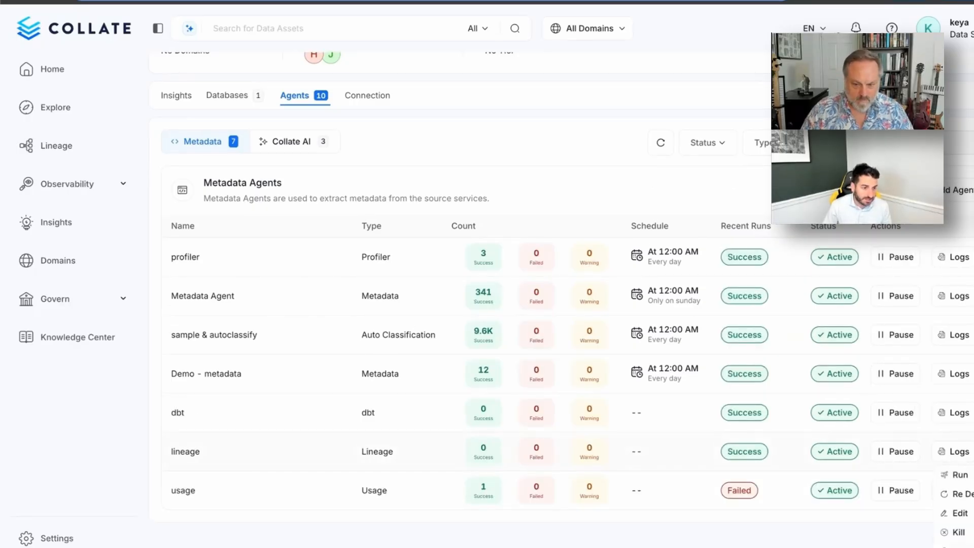
{"action": "left_click", "coordinate": [961, 514]}
{"action": "scroll", "coordinate": [593, 341], "scroll_direction": "down", "scroll_amount": 10}
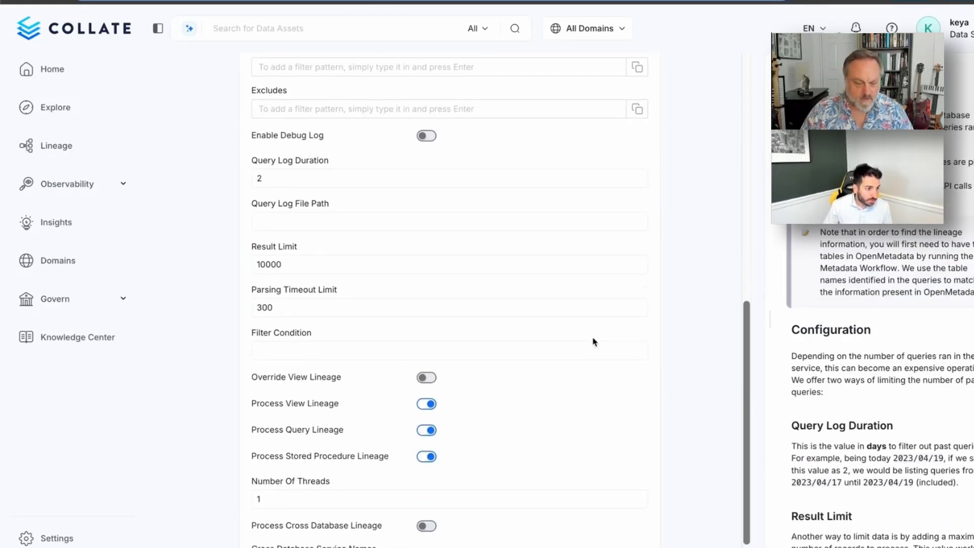
{"action": "scroll", "coordinate": [593, 341], "scroll_direction": "down", "scroll_amount": 3}
{"action": "double_click", "coordinate": [283, 459]}
{"action": "triple_click", "coordinate": [284, 458]}
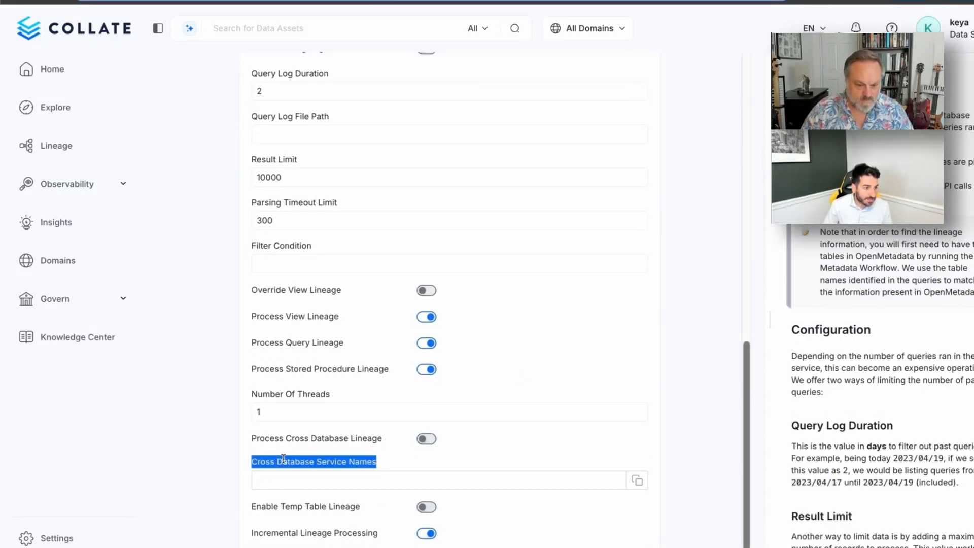
{"action": "left_click", "coordinate": [291, 481]}
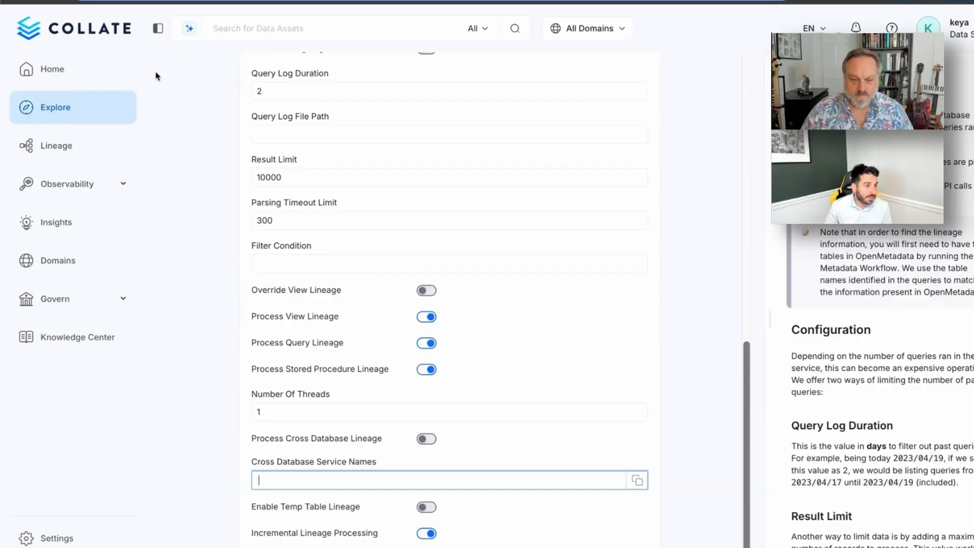
- In Explore, expand Dashboards > tableau in the Data Assets tree to list the Tableau services
{"action": "left_click", "coordinate": [128, 105]}
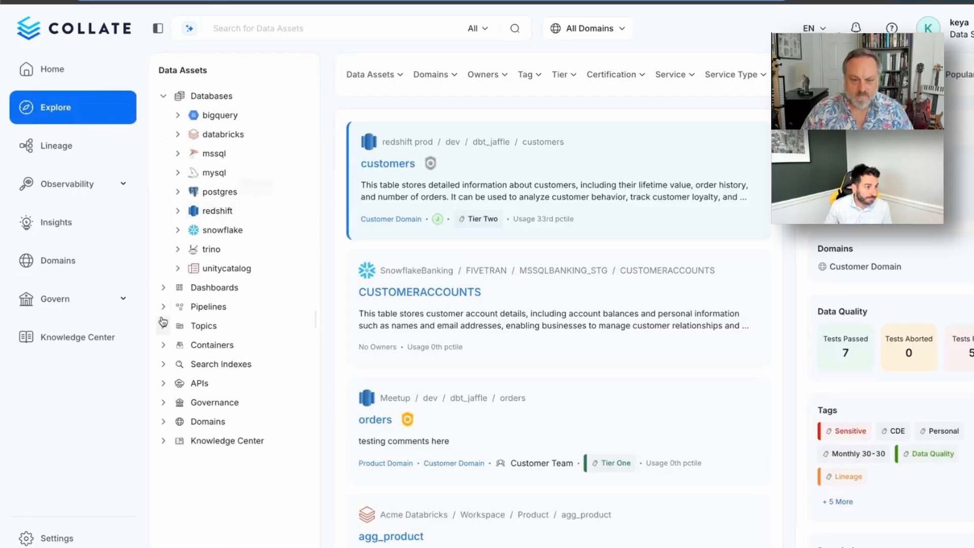
{"action": "left_click", "coordinate": [163, 287]}
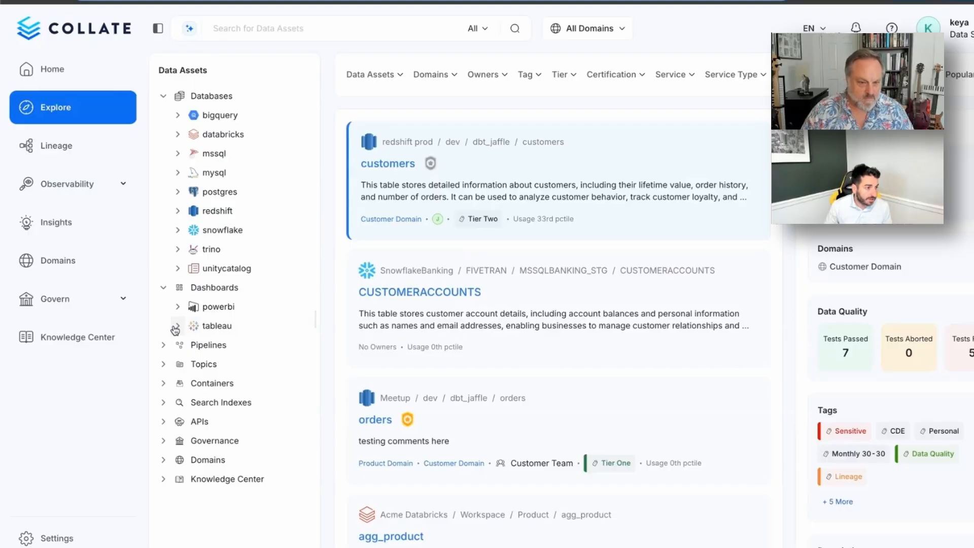
{"action": "left_click", "coordinate": [176, 327]}
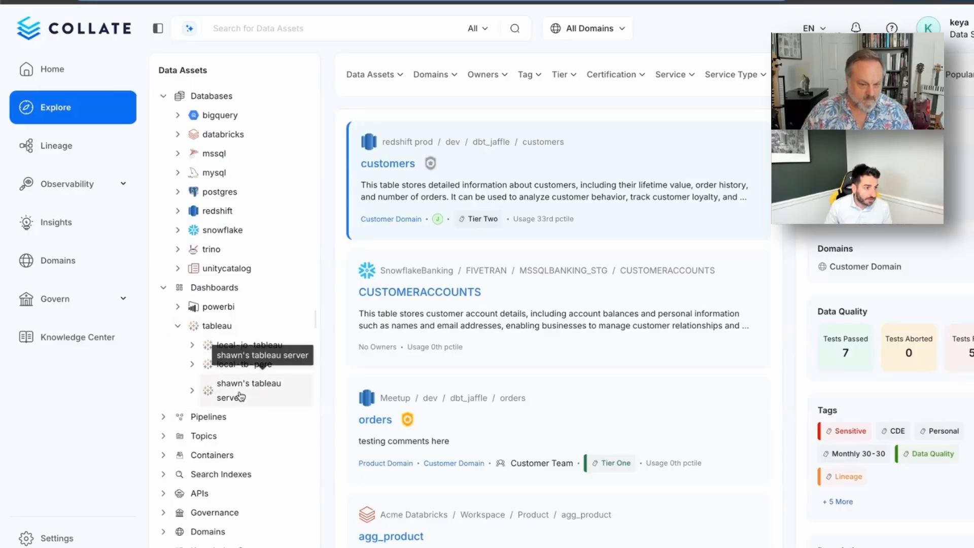